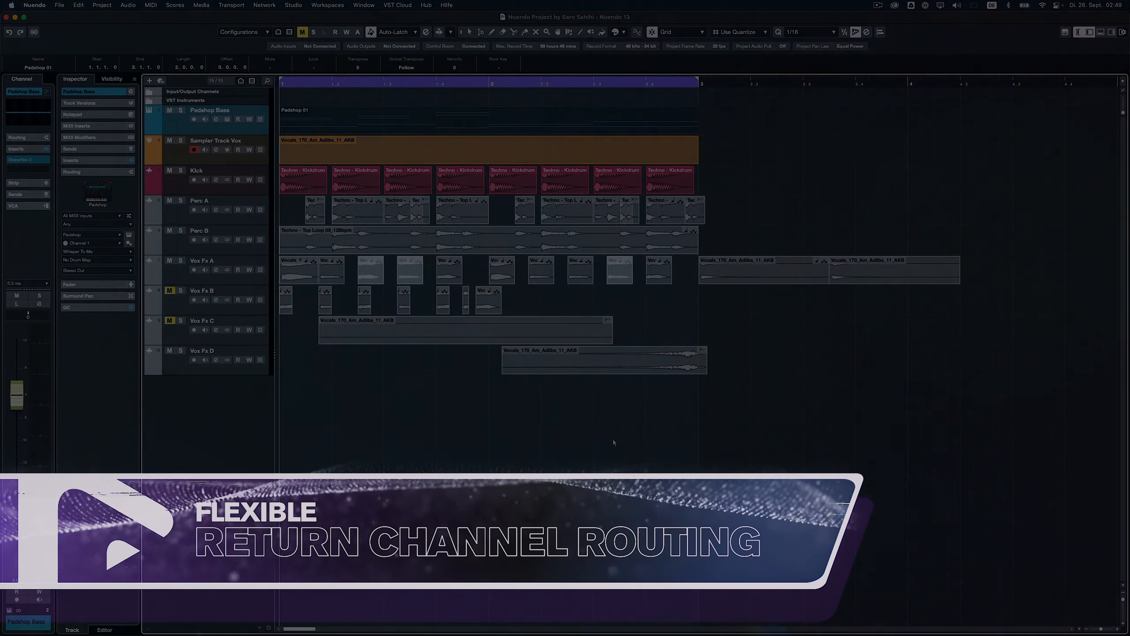
Add a stereo audio track named Bass Rec with Padshop Bass as its input and start recording
{"action": "key", "text": "t"}
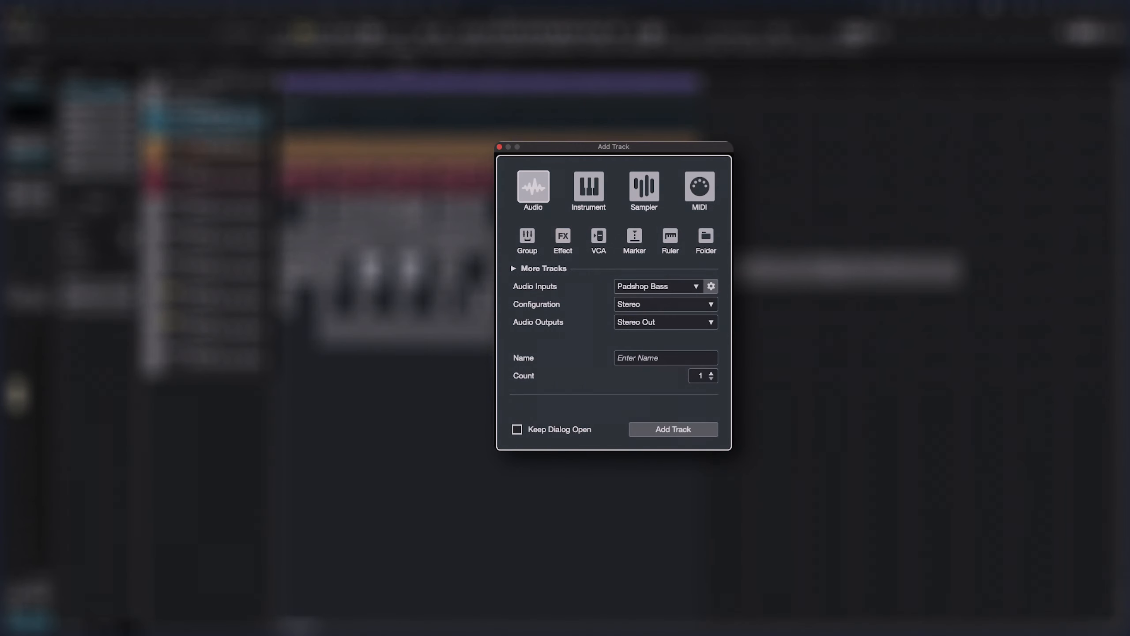
{"action": "left_click", "coordinate": [667, 286]}
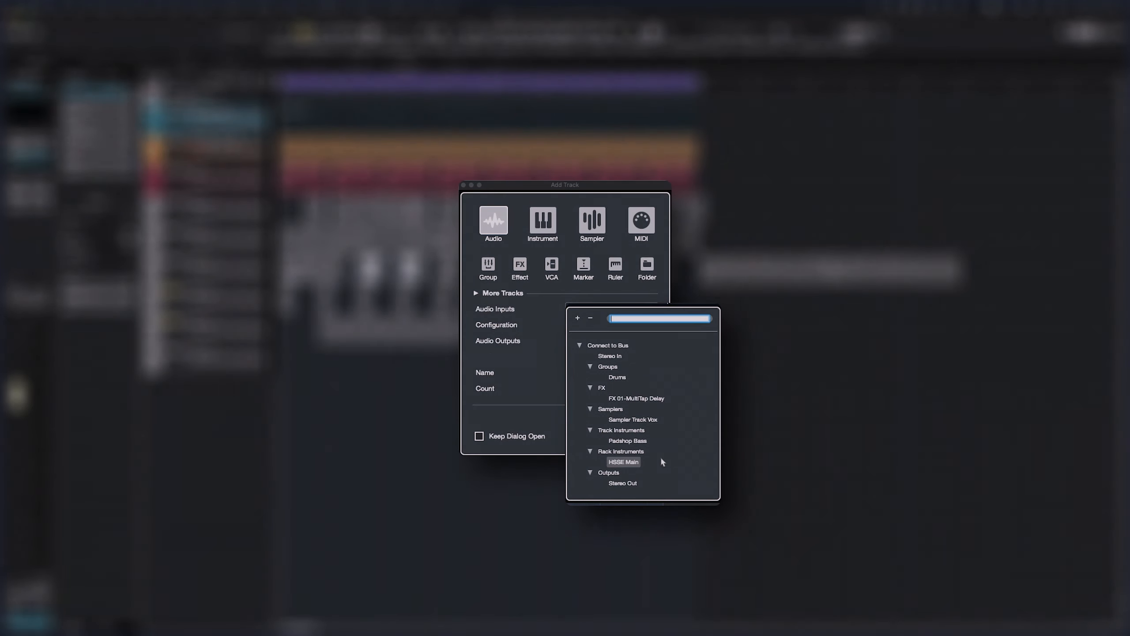
{"action": "left_click", "coordinate": [639, 440]}
{"action": "left_click", "coordinate": [639, 436]}
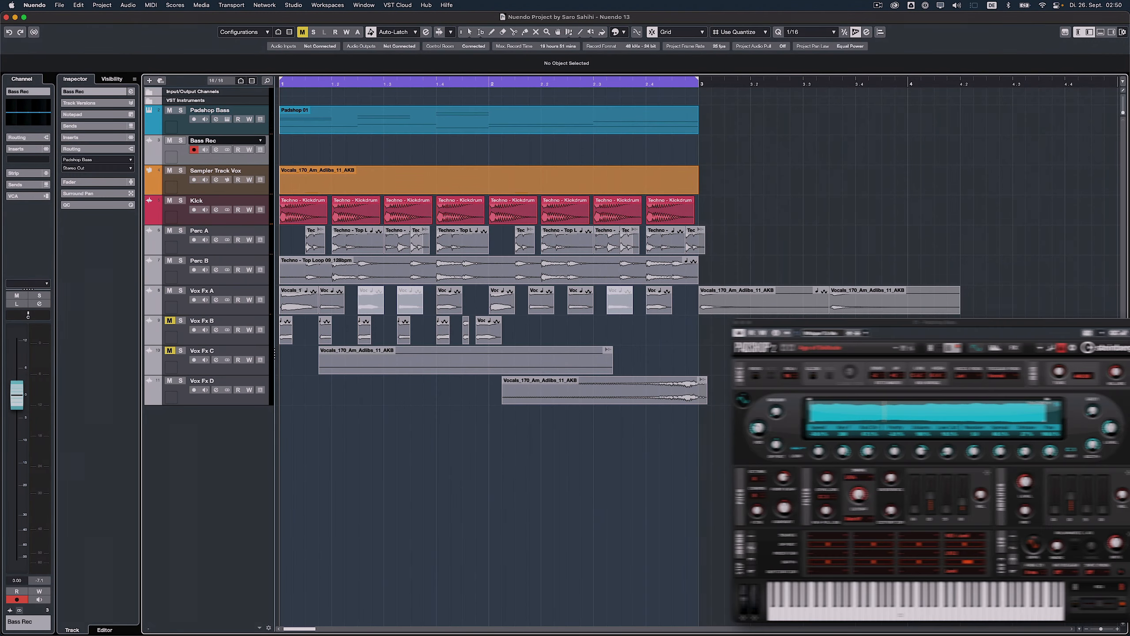
{"action": "key", "text": "KP_Multiply"}
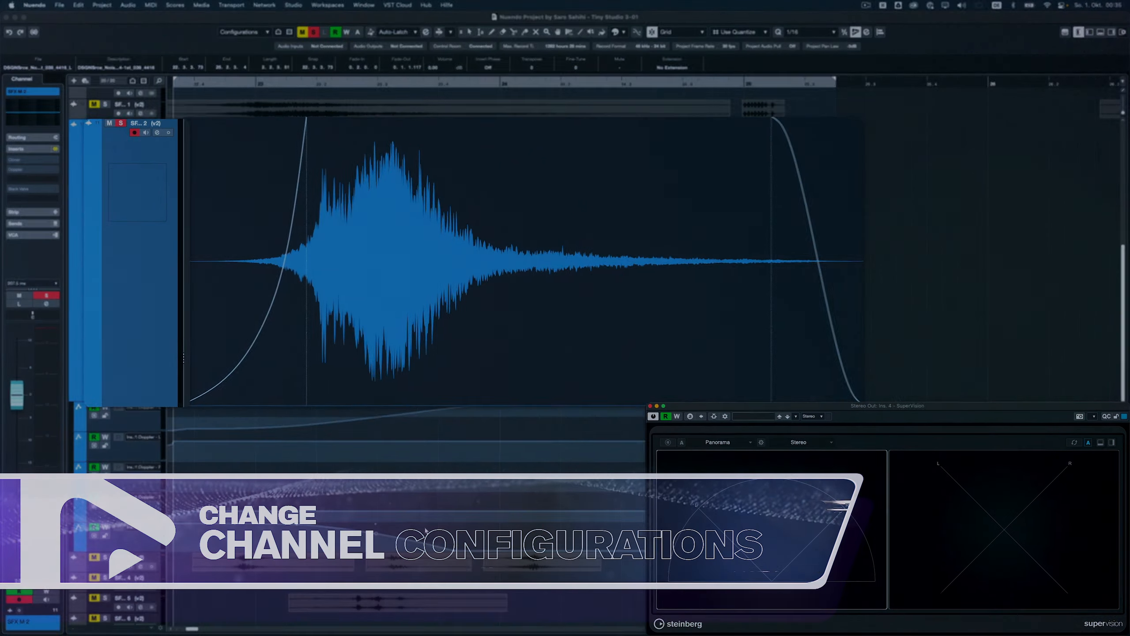
Select the green stereo event on the SFX M 7 track and play it back
{"action": "key", "text": "space"}
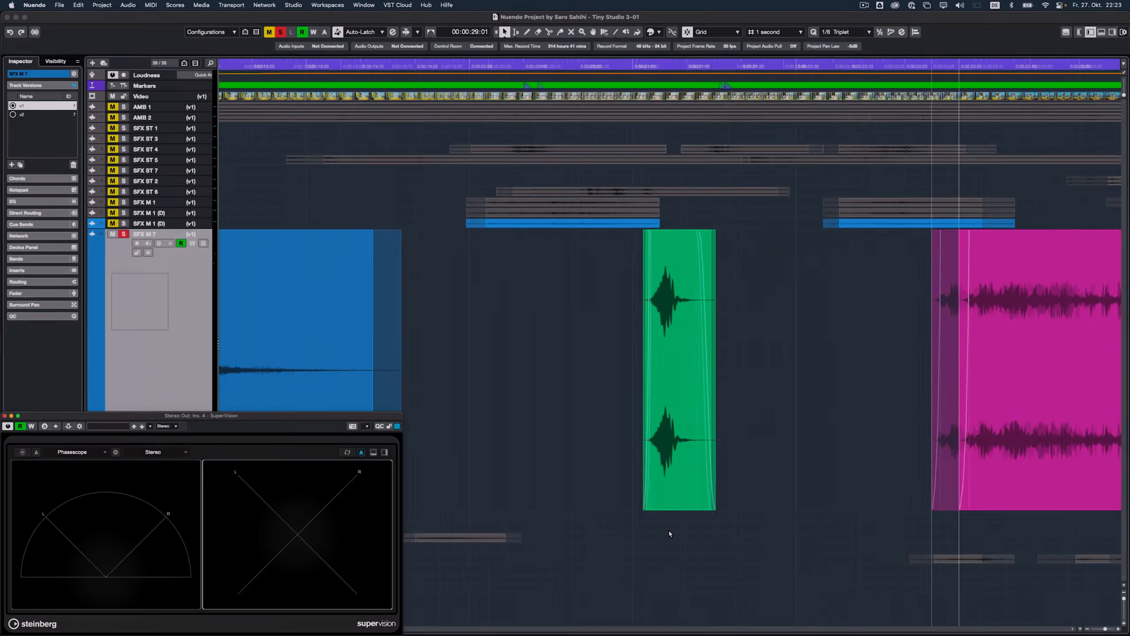
{"action": "scroll", "coordinate": [669, 530], "scroll_direction": "up", "scroll_amount": 6}
{"action": "scroll", "coordinate": [669, 530], "scroll_direction": "down", "scroll_amount": 4}
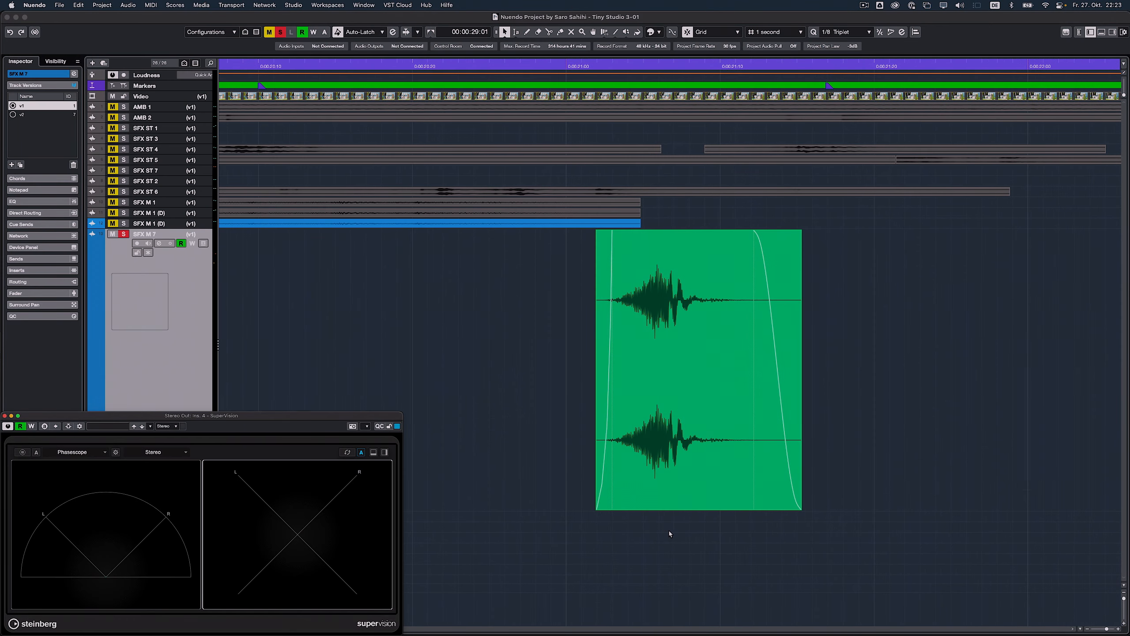
{"action": "left_click", "coordinate": [663, 465]}
{"action": "key", "text": "space"}
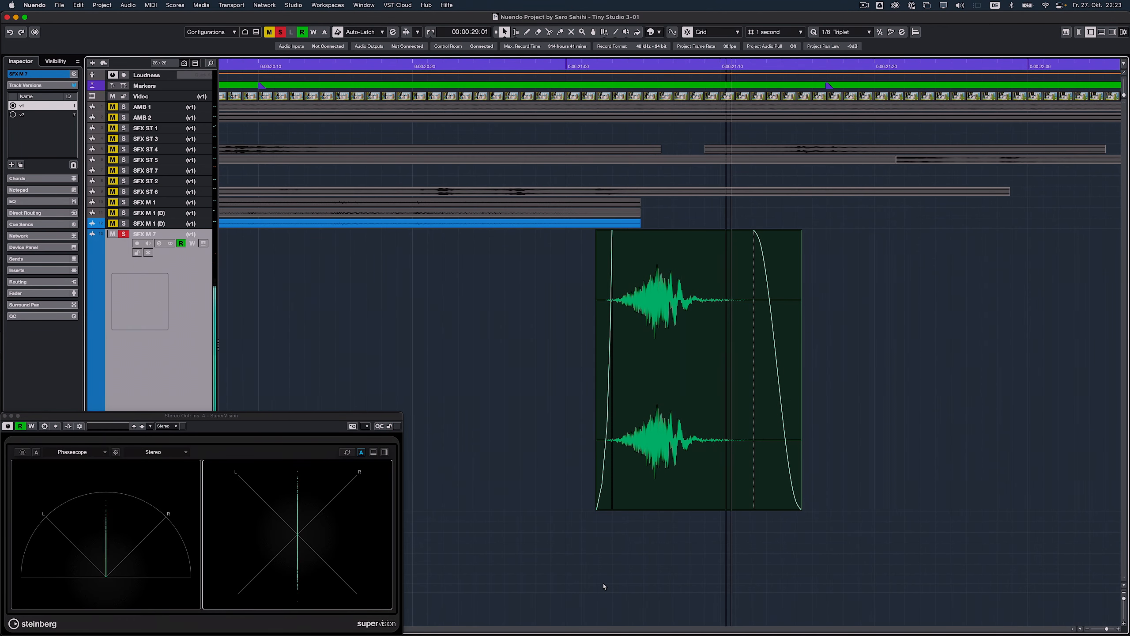
Extract only channel 1 of the green event, adding the split file to lanes and pool, and open the SFX M 7 channel configuration
{"action": "left_click", "coordinate": [129, 6]}
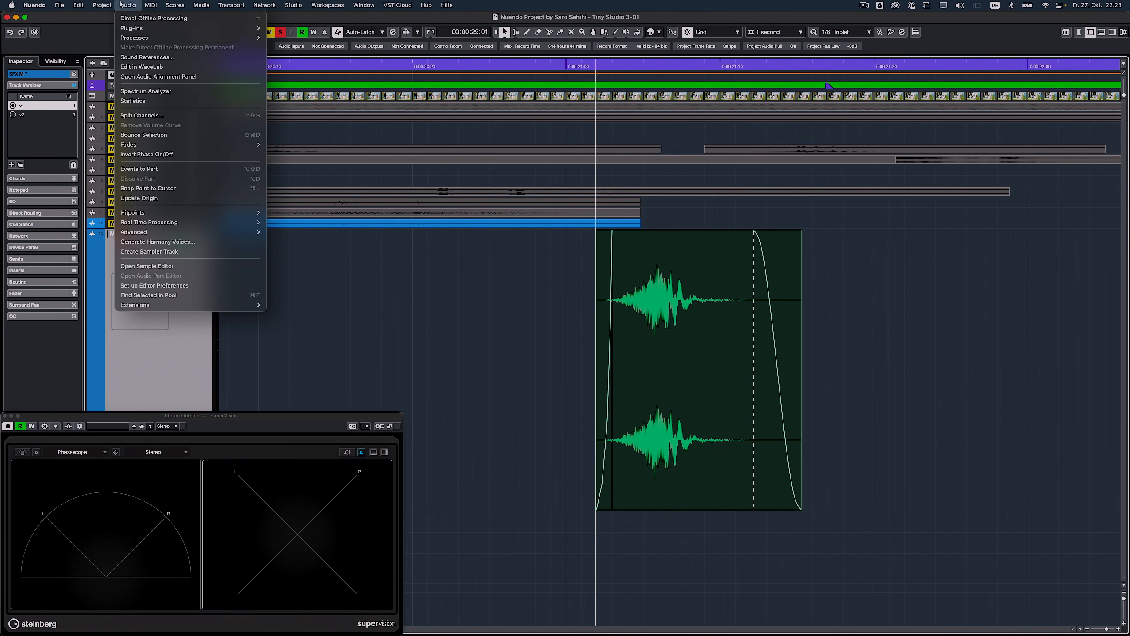
{"action": "left_click", "coordinate": [179, 115]}
{"action": "left_click", "coordinate": [491, 252]}
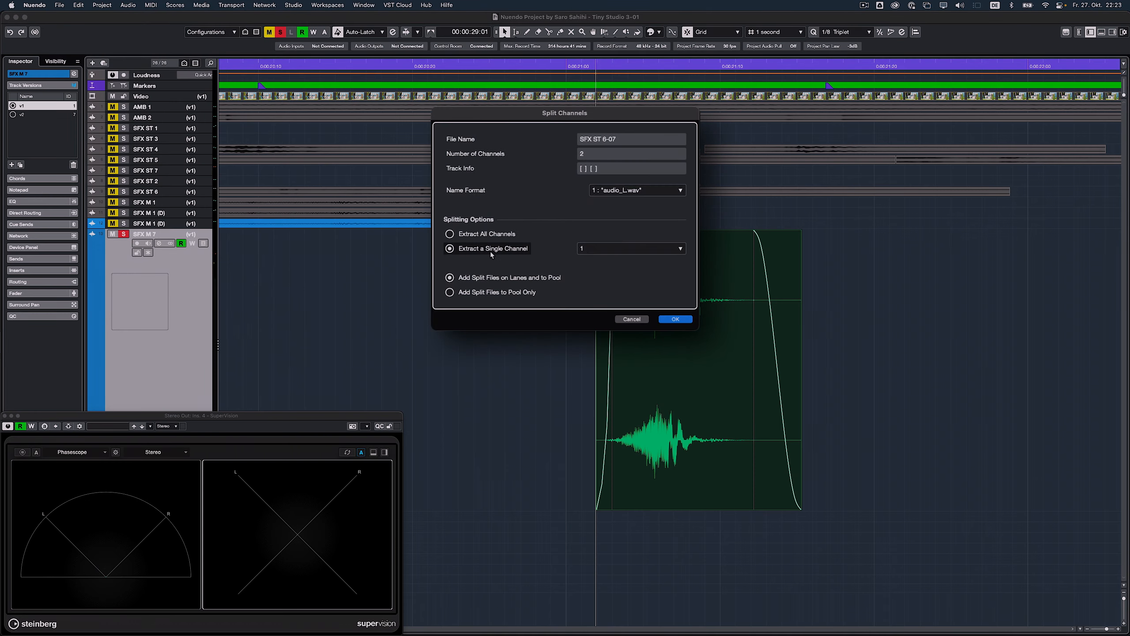
{"action": "left_click", "coordinate": [665, 319]}
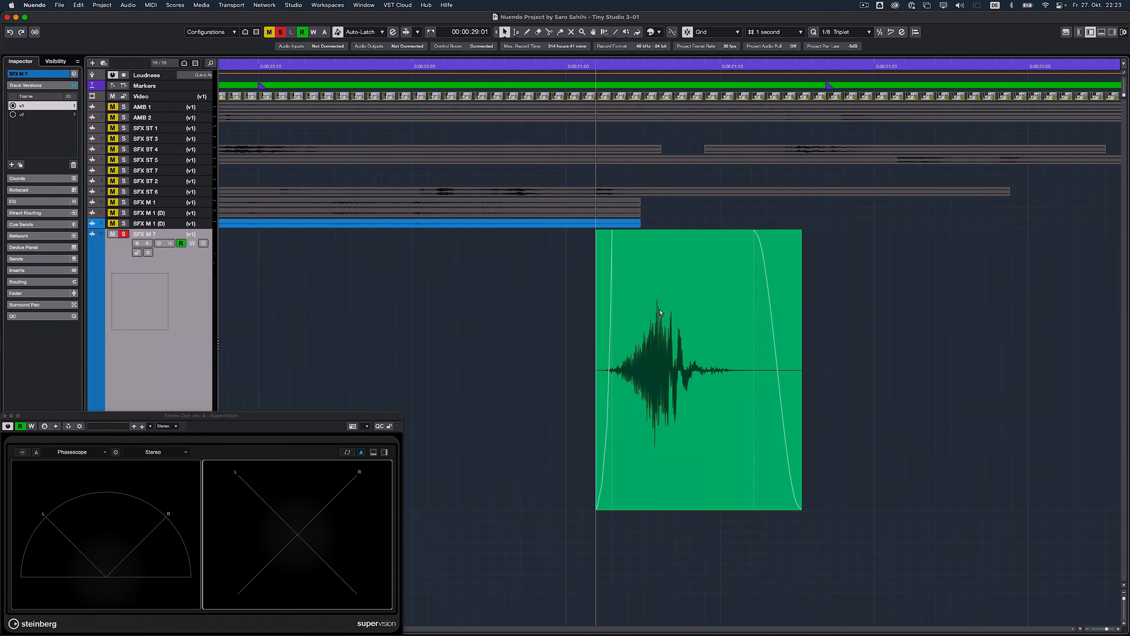
{"action": "left_click", "coordinate": [658, 339]}
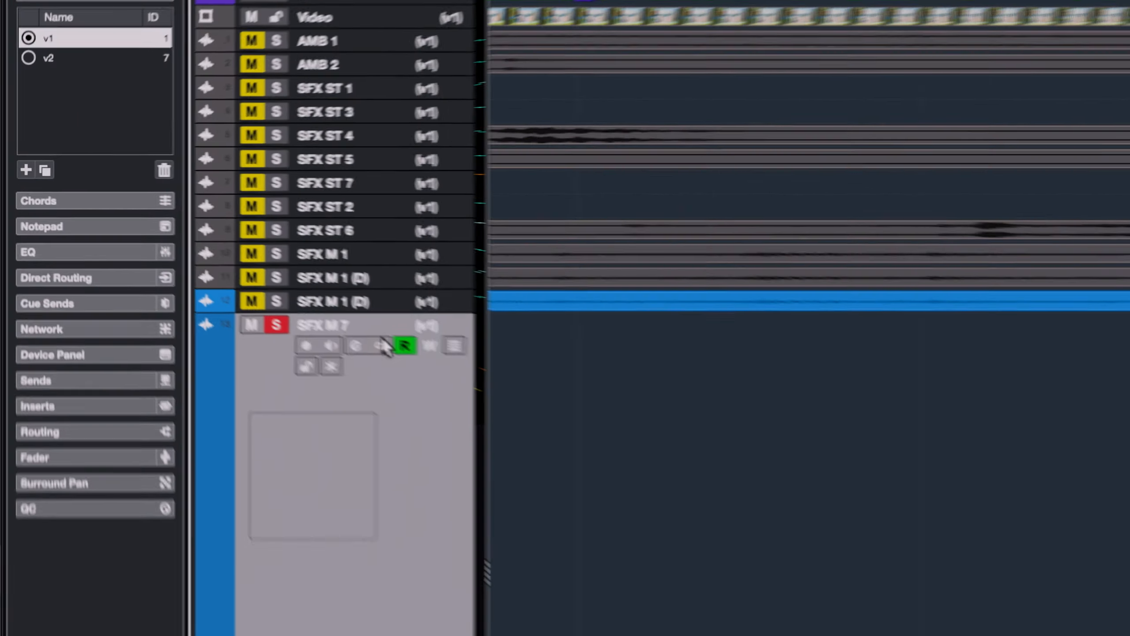
{"action": "left_click", "coordinate": [170, 244]}
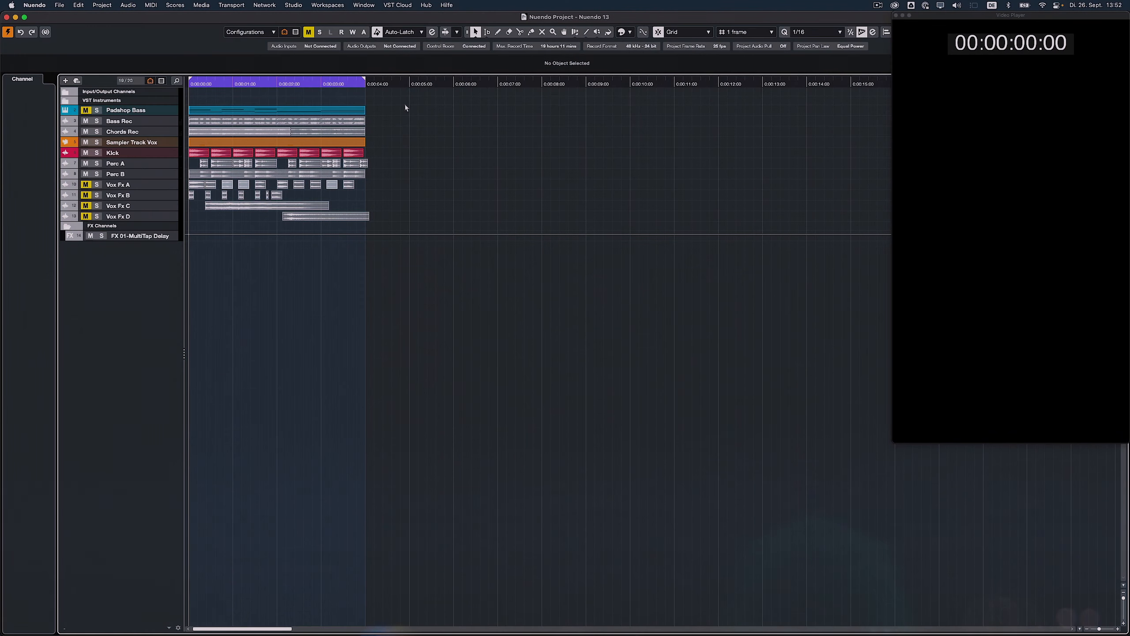
Place the project cursor at 00:00:05:00 and switch to the Spring - 2022-Vertical project
{"action": "left_click", "coordinate": [409, 84]}
{"action": "left_click", "coordinate": [364, 5]}
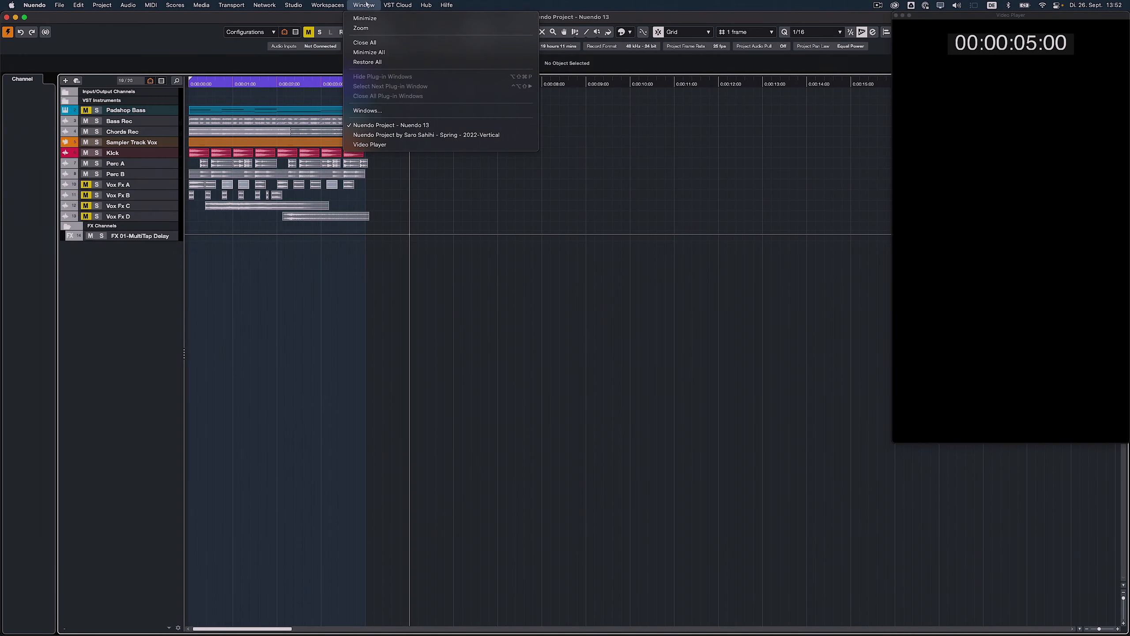
{"action": "left_click", "coordinate": [482, 135]}
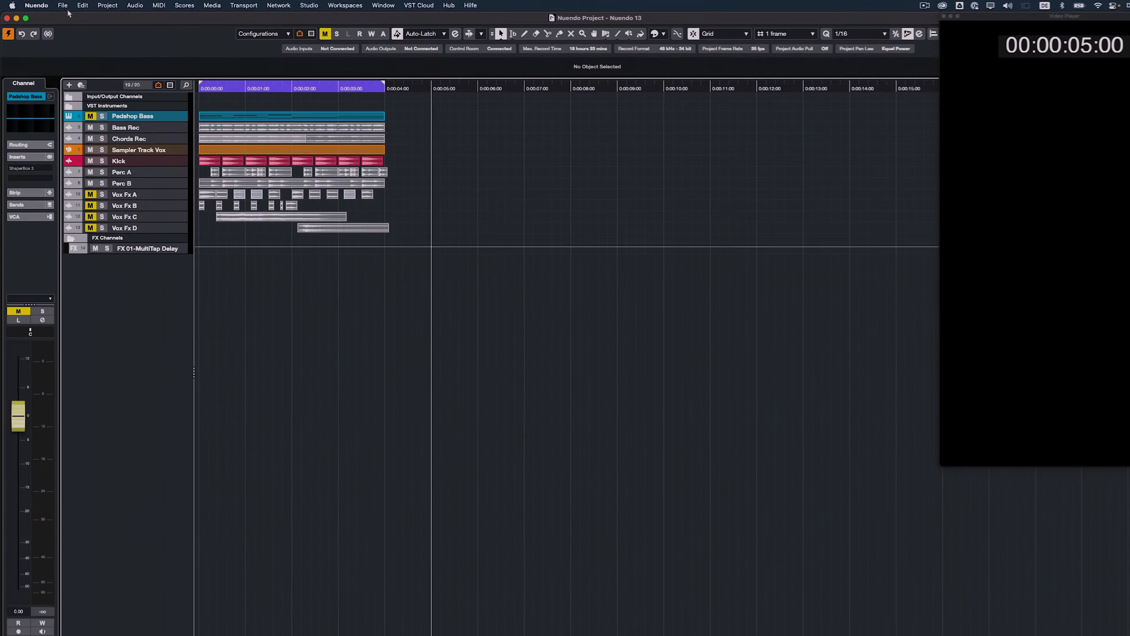
Start importing tracks into the Nuendo 13 project from the project file Spring - 2022-Vertical.npr
{"action": "left_click", "coordinate": [68, 8]}
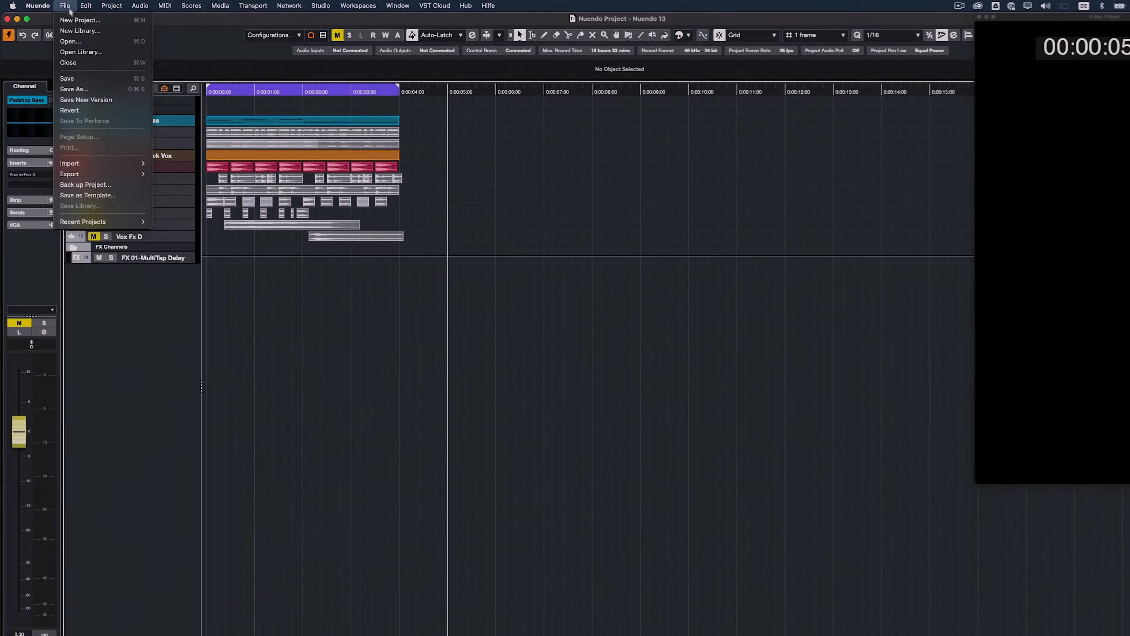
{"action": "mouse_move", "coordinate": [69, 163]}
{"action": "left_click", "coordinate": [187, 184]}
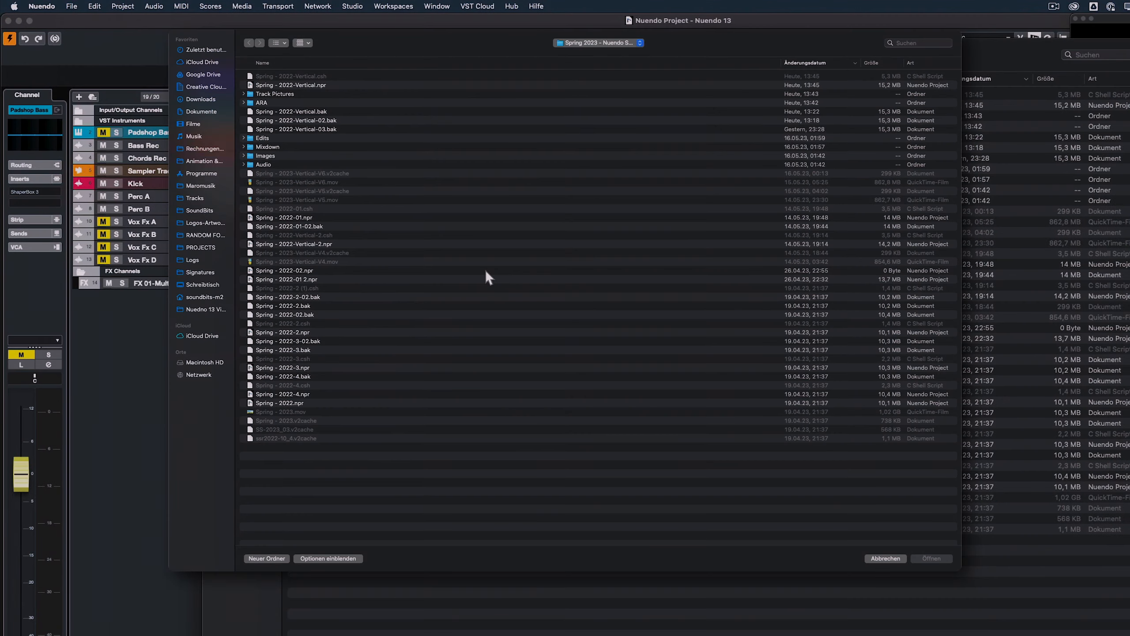
{"action": "double_click", "coordinate": [335, 85]}
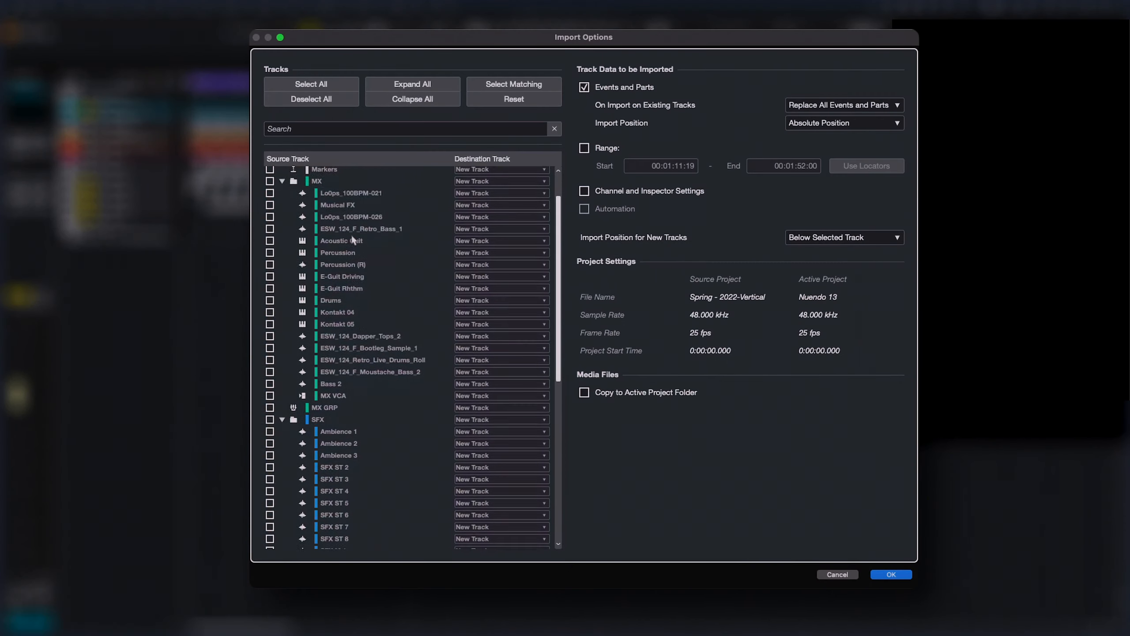
Mark the SFX folder with all its tracks plus SFX VCA, SFX GRP and Add-On SFX GRP for import
{"action": "scroll", "coordinate": [351, 235], "scroll_direction": "down", "scroll_amount": 6}
{"action": "left_click", "coordinate": [269, 193]}
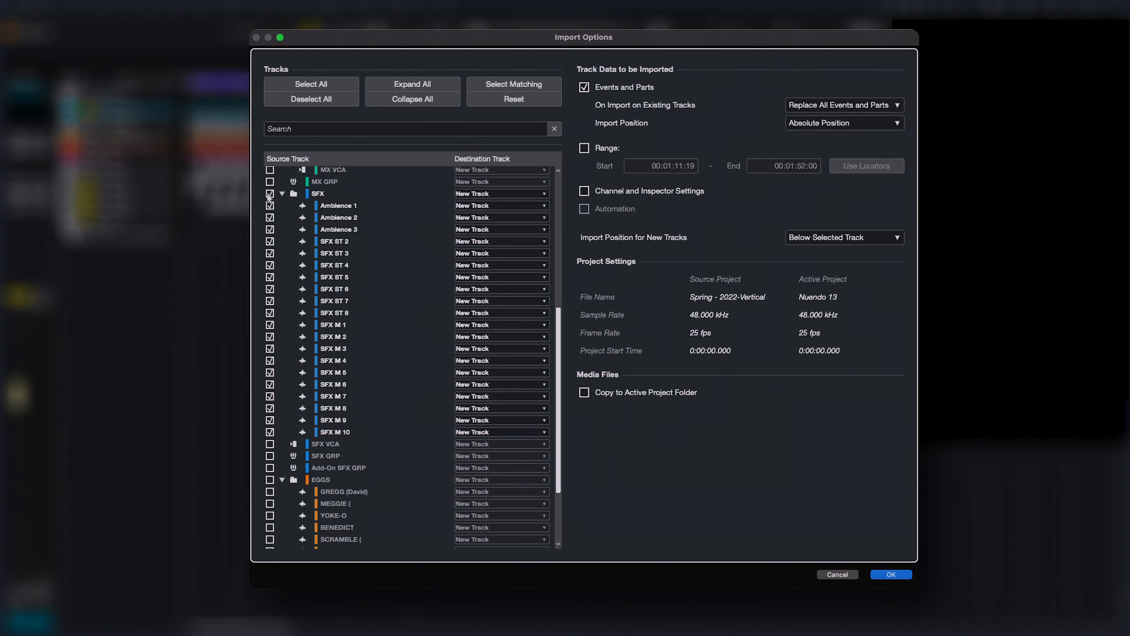
{"action": "left_click_drag", "start_coordinate": [269, 445], "coordinate": [269, 468]}
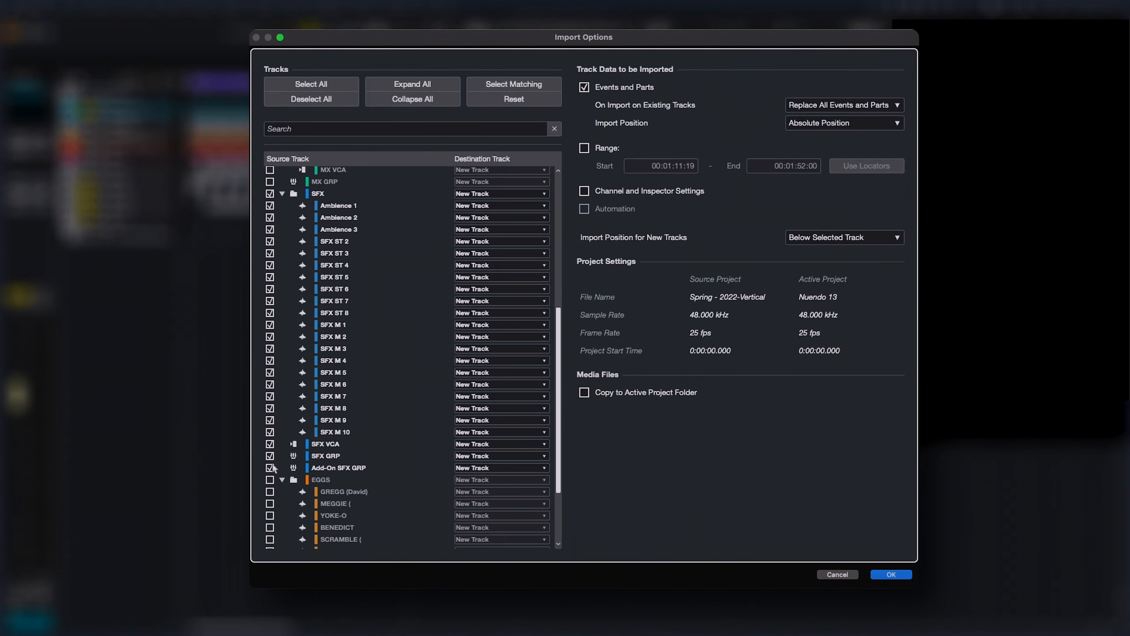
Set the import position to the cursor and limit the import to the source locator range 00:01:11:19 to 00:01:52:00
{"action": "left_click", "coordinate": [846, 107]}
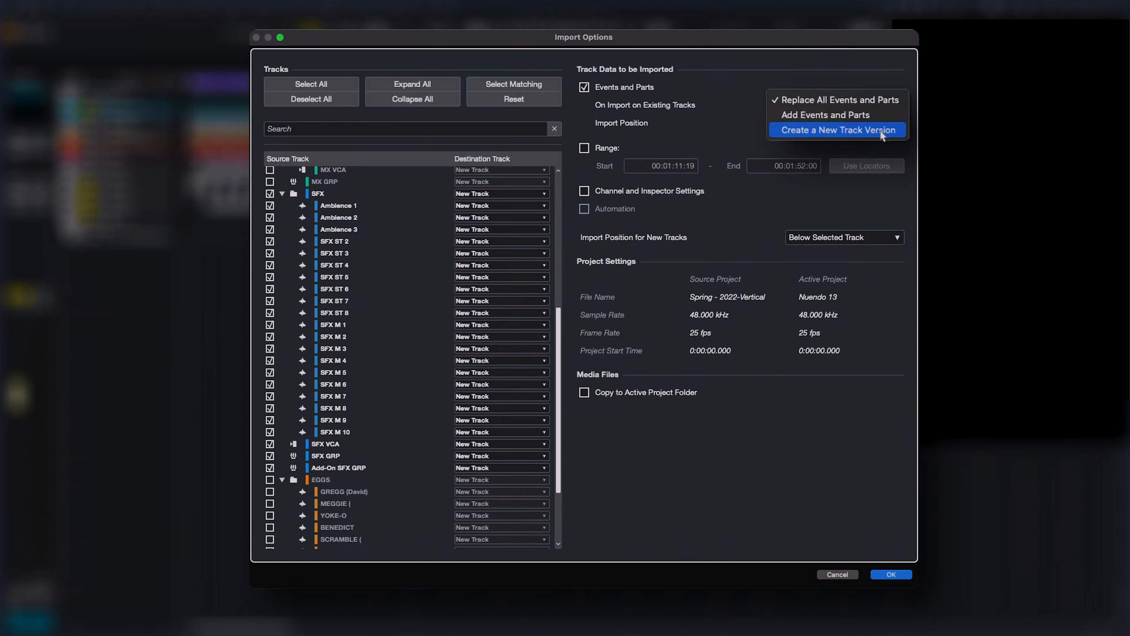
{"action": "left_click", "coordinate": [583, 148]}
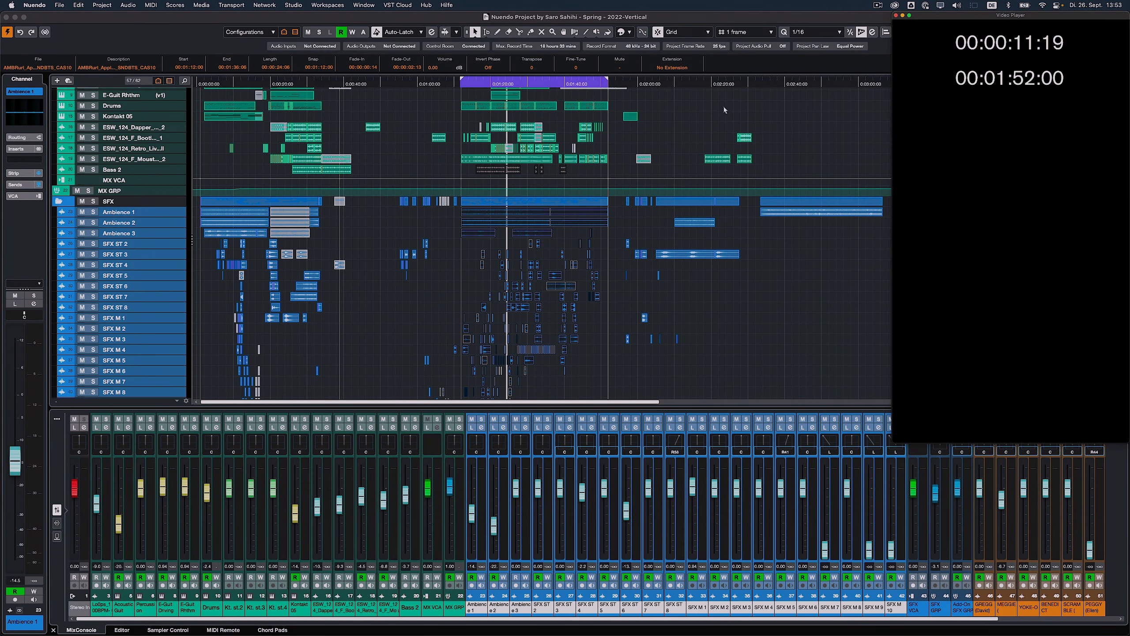
{"action": "key", "text": "KP_1"}
{"action": "left_click", "coordinate": [363, 4]}
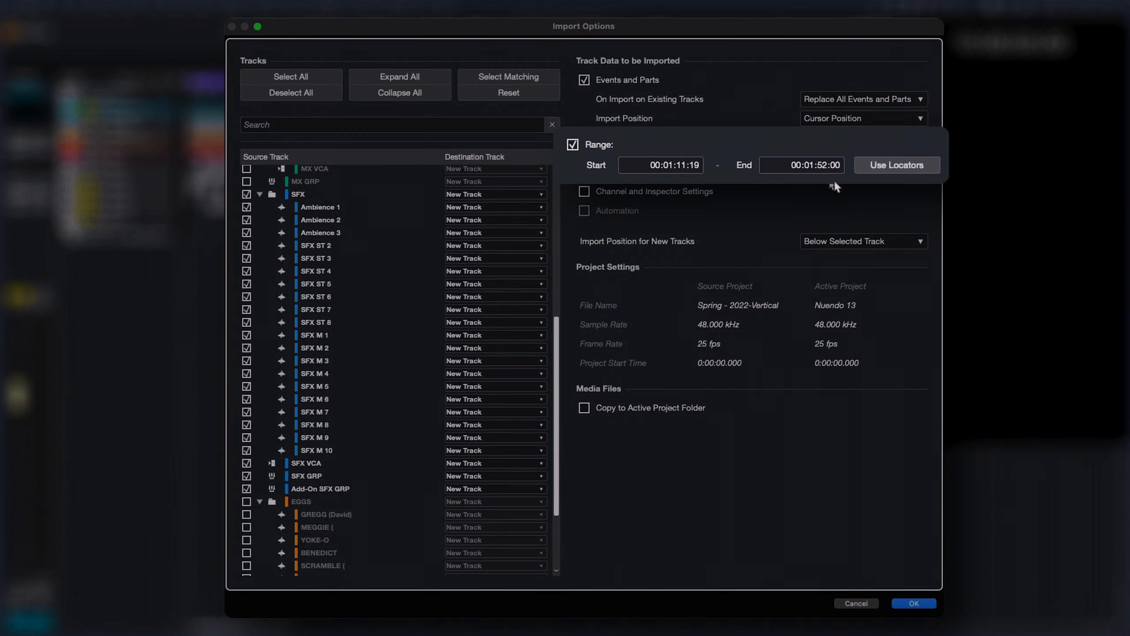
Import with channel and inspector settings and automation, new tracks at the bottom of the track list, and media copied to the active project folder
{"action": "left_click", "coordinate": [609, 197]}
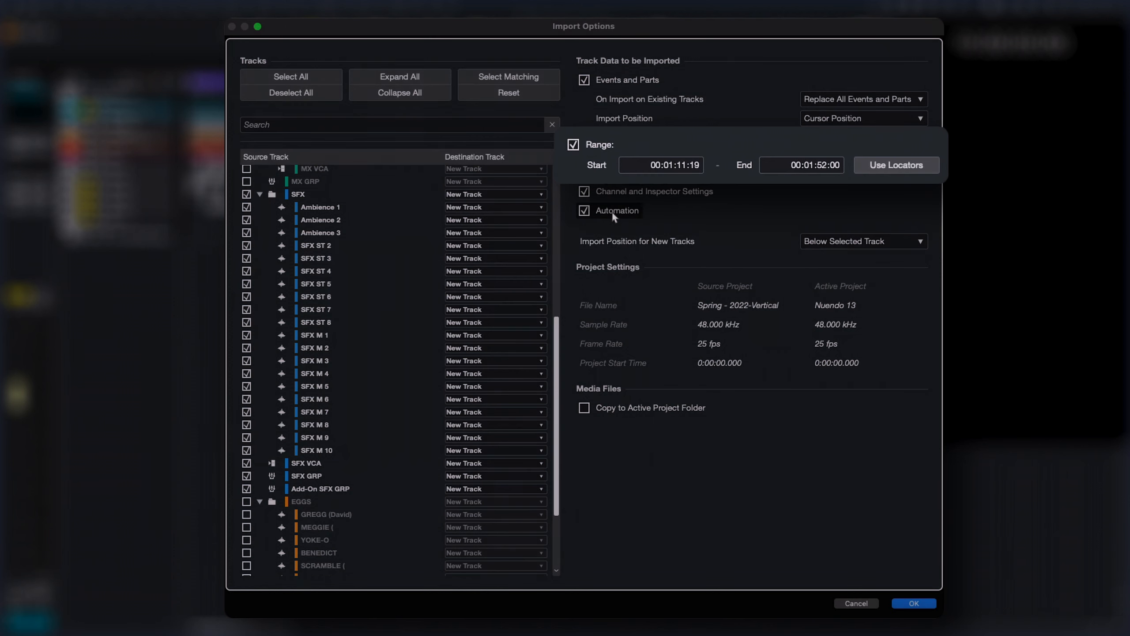
{"action": "left_click", "coordinate": [612, 211]}
{"action": "left_click", "coordinate": [831, 245]}
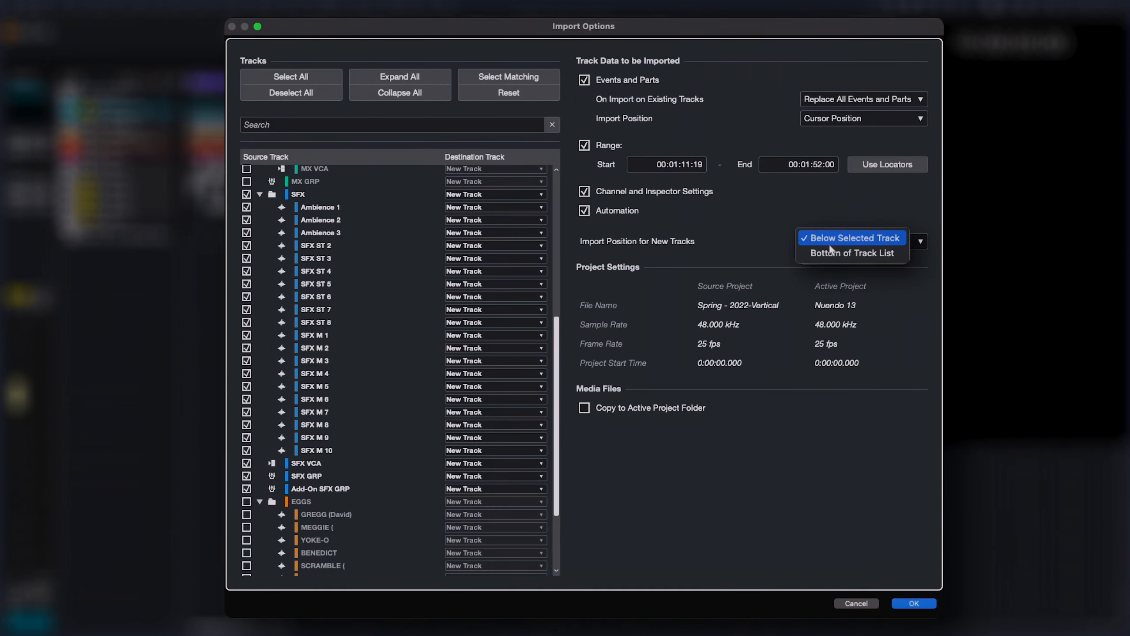
{"action": "left_click", "coordinate": [895, 252]}
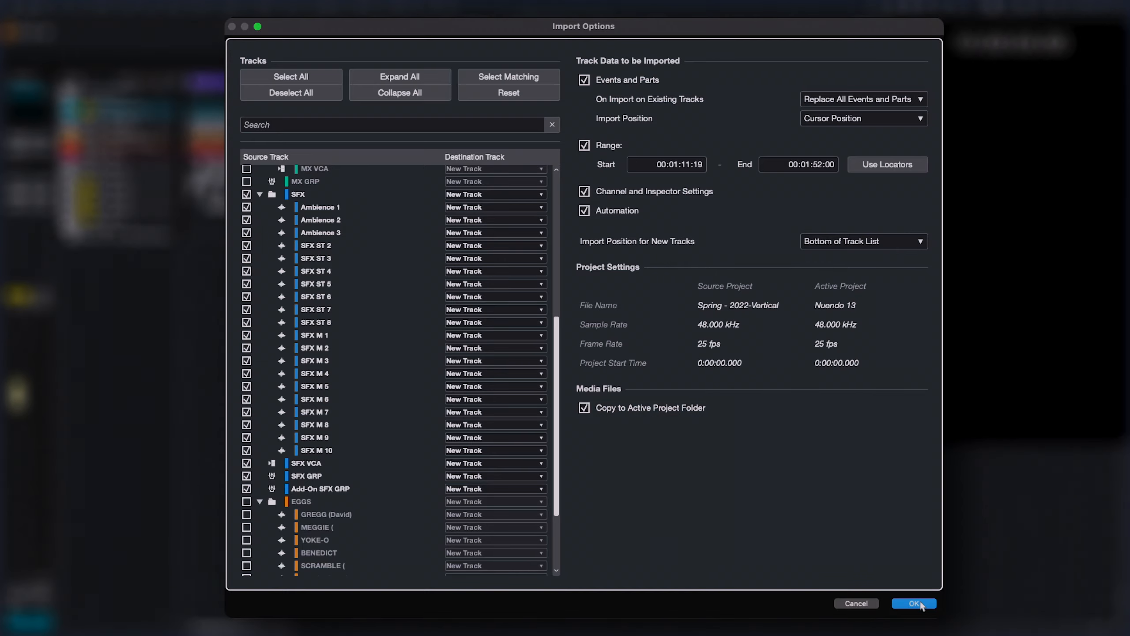
{"action": "left_click", "coordinate": [917, 603]}
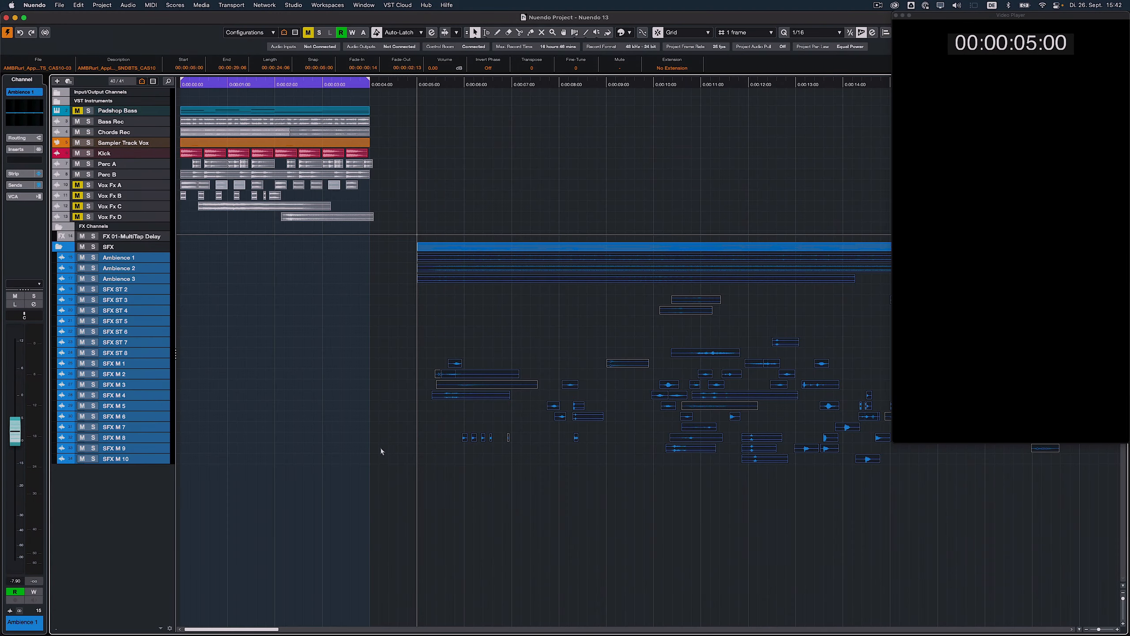
Deselect the imported events and view more of the imported SFX arrangement
{"action": "left_click", "coordinate": [381, 451]}
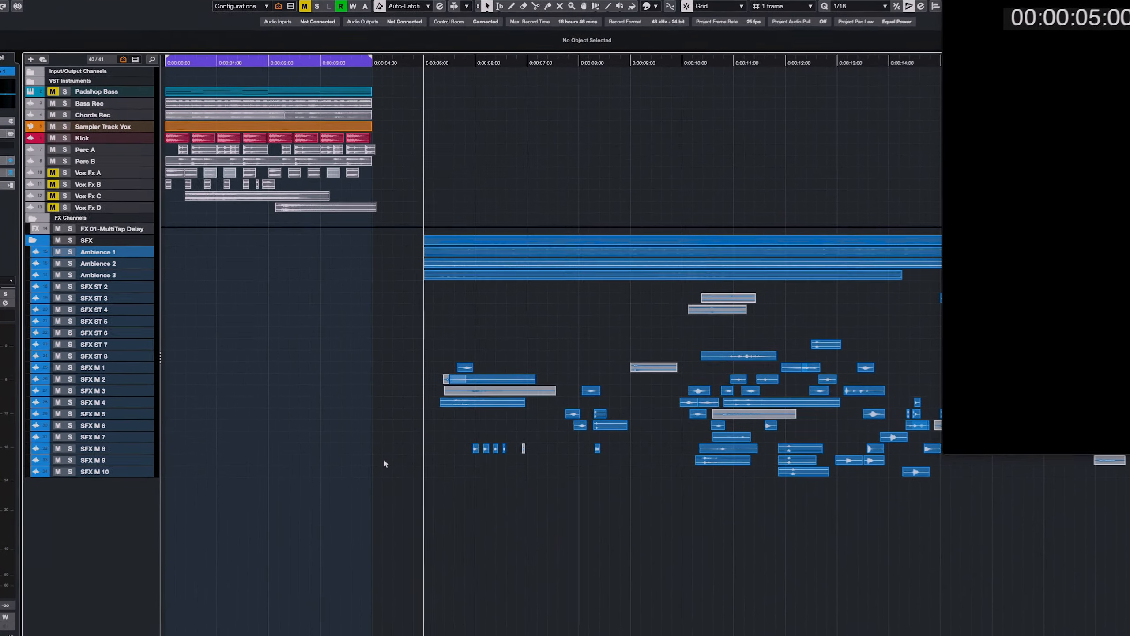
{"action": "key", "text": "g"}
{"action": "key", "text": "g"}
{"action": "key", "text": "g"}
{"action": "key", "text": "g"}
{"action": "key", "text": "g"}
{"action": "key", "text": "g"}
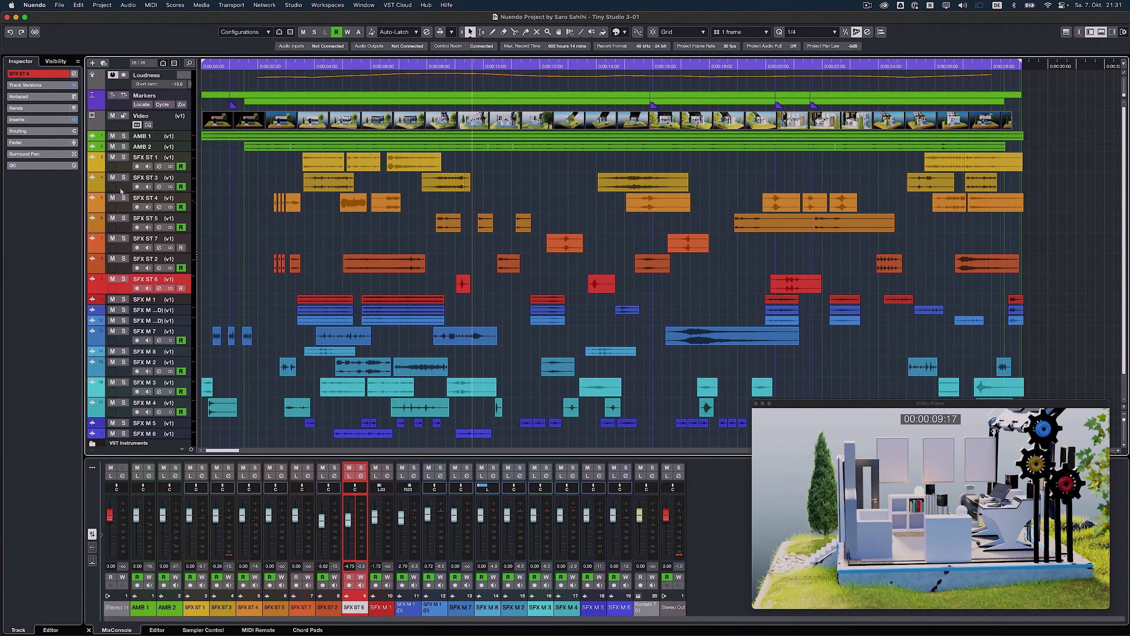
Open the track versions of SFX ST 3, compare version v2, and return to v1
{"action": "left_click", "coordinate": [120, 191]}
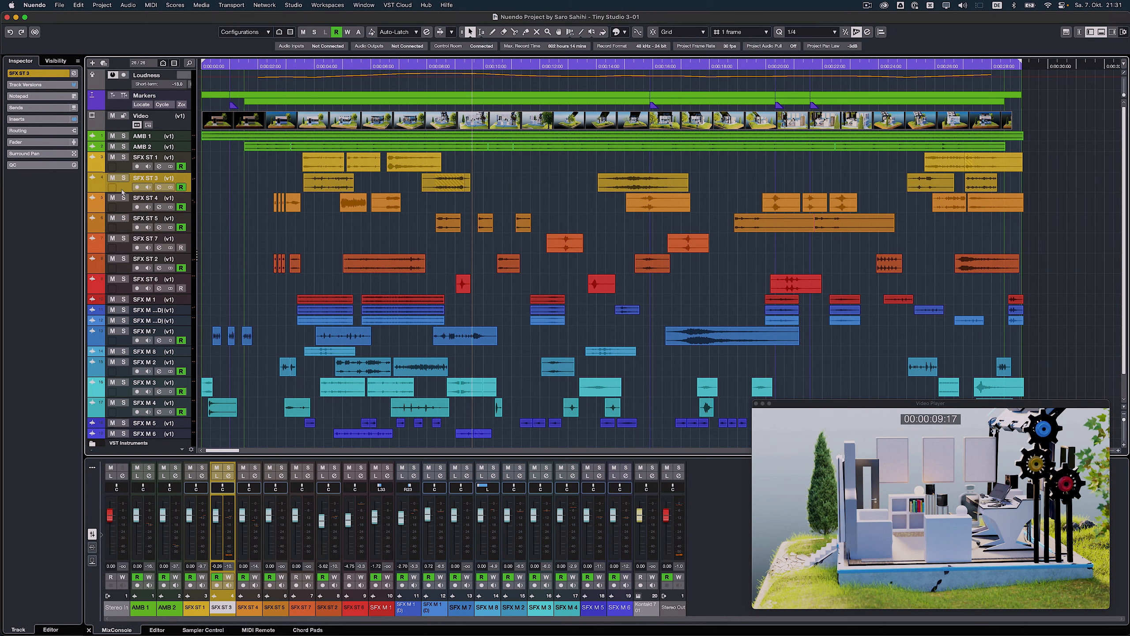
{"action": "left_click", "coordinate": [40, 85]}
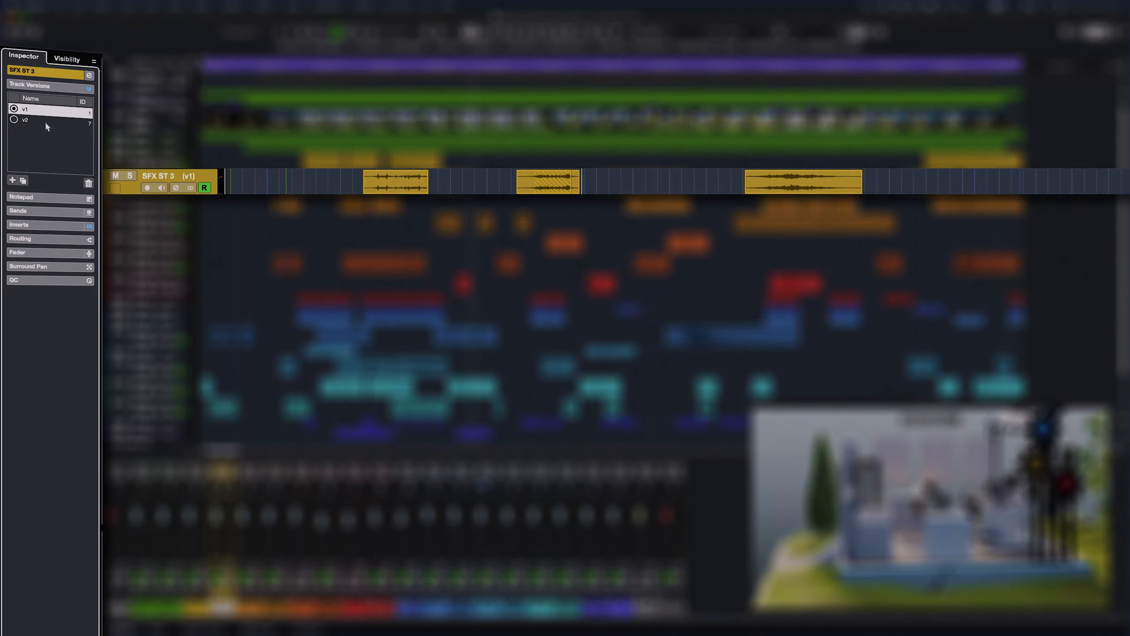
{"action": "left_click", "coordinate": [45, 121]}
{"action": "left_click", "coordinate": [50, 114]}
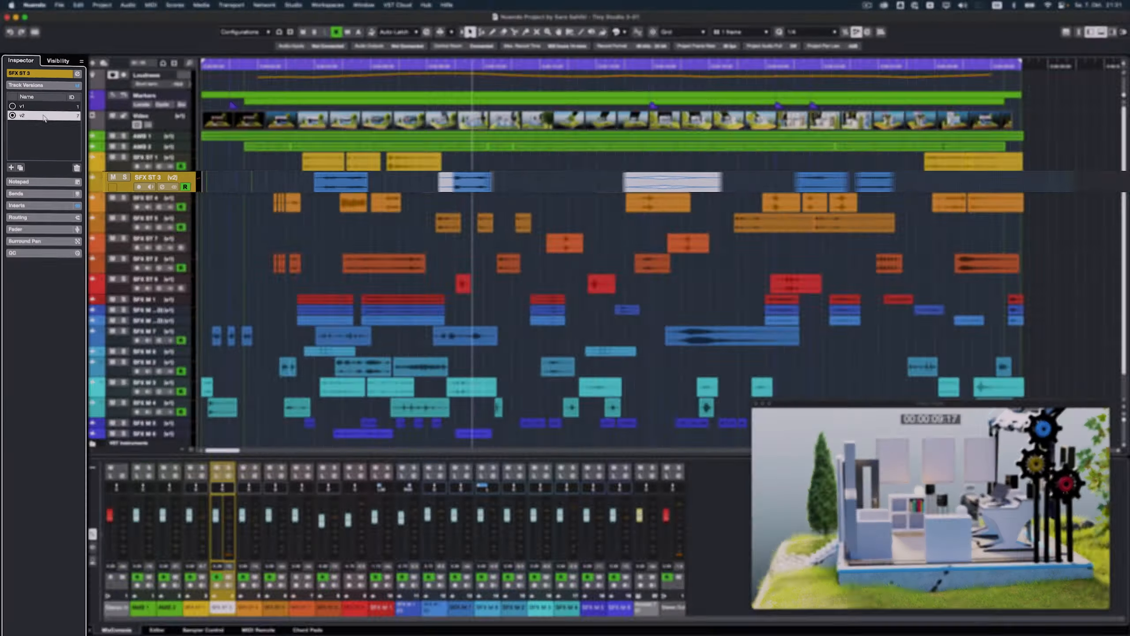
{"action": "left_click", "coordinate": [40, 105]}
Select all tracks from AMB 1 to SFX M 6, switch them together to version v2 and back to v1
{"action": "left_click", "coordinate": [153, 137]}
{"action": "left_click", "coordinate": [154, 434], "text": "shift"}
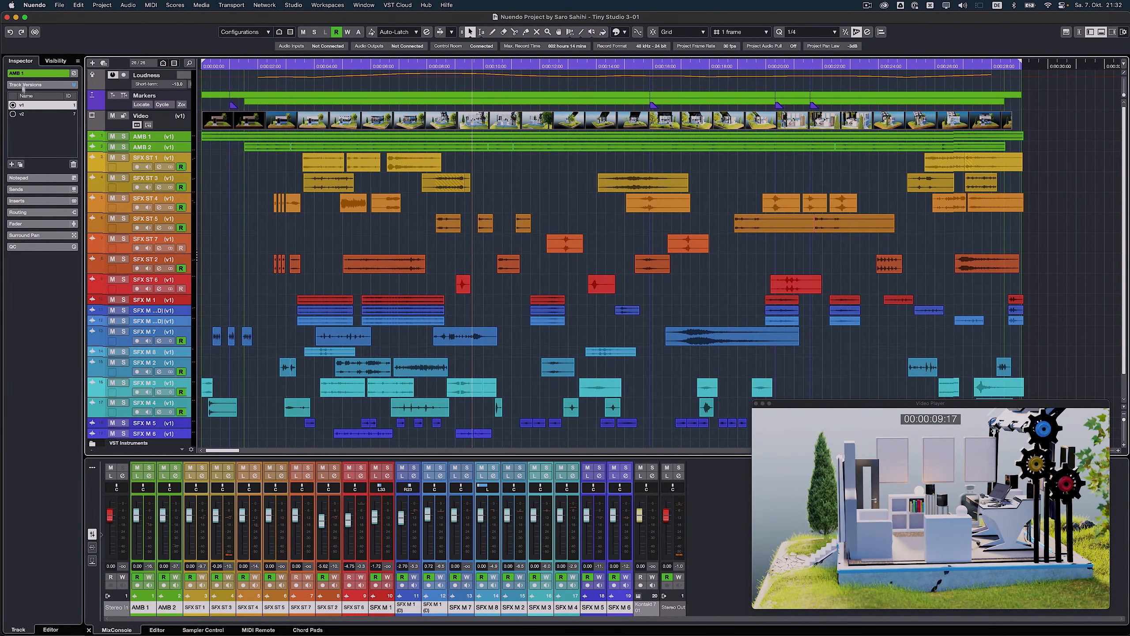
{"action": "left_click", "coordinate": [35, 115]}
{"action": "left_click", "coordinate": [35, 105]}
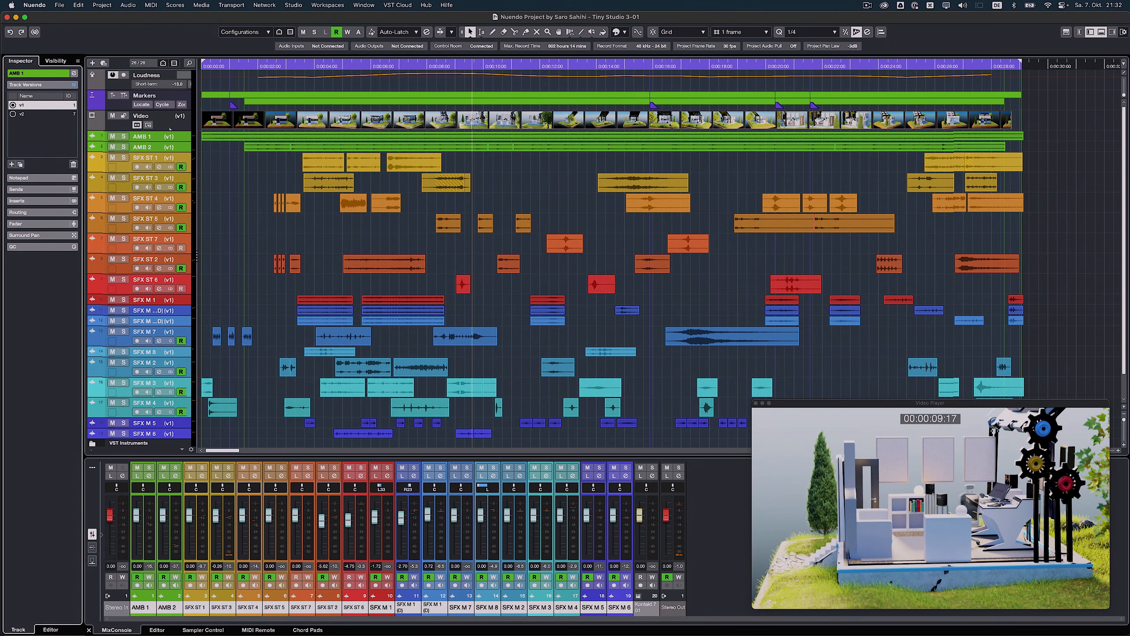
Select the Video track and compare its version v2 with v1, returning to v1
{"action": "left_click", "coordinate": [171, 127]}
{"action": "left_click", "coordinate": [44, 115]}
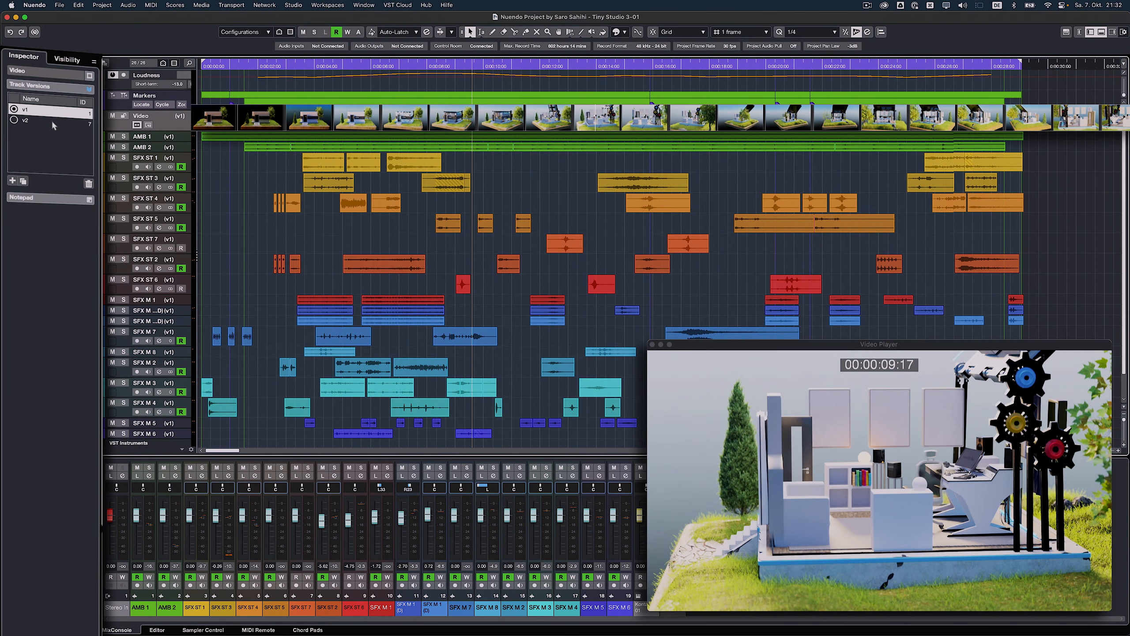
{"action": "left_click", "coordinate": [54, 113]}
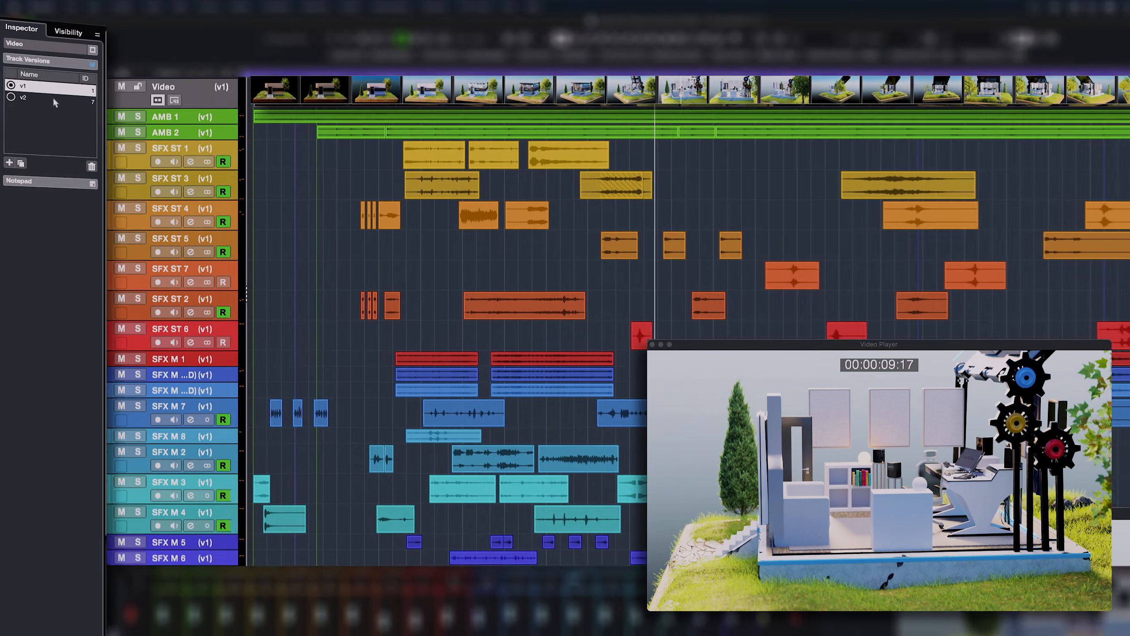
Switch the track version from v1 to v2 and back twice to compare both versions, ending on v1
{"action": "left_click", "coordinate": [55, 102]}
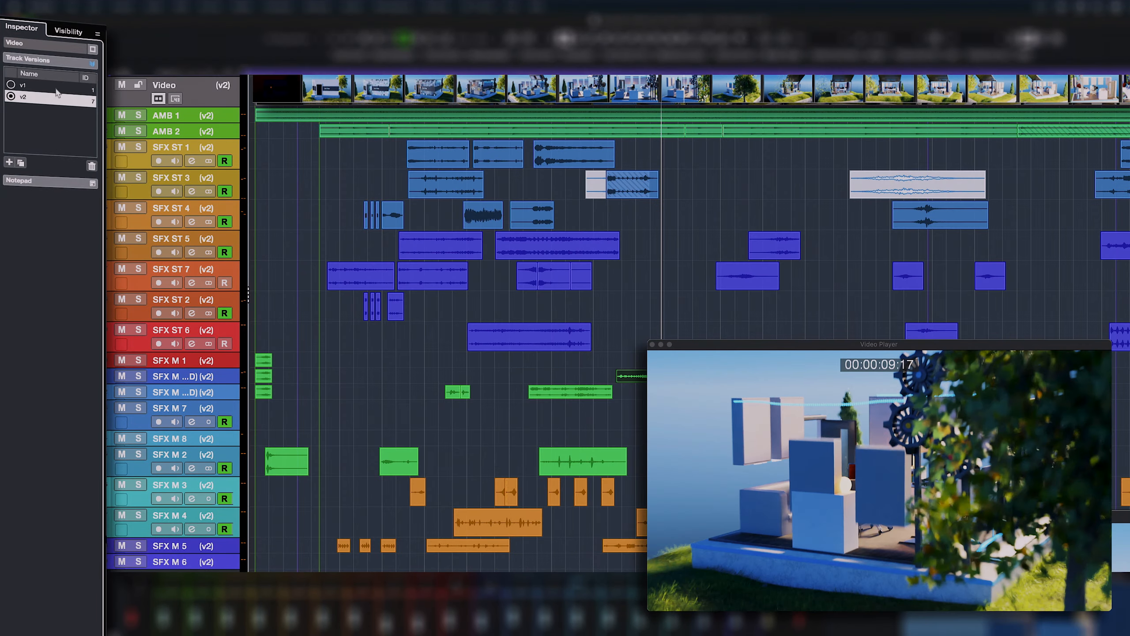
{"action": "left_click", "coordinate": [56, 88]}
{"action": "left_click", "coordinate": [56, 98]}
{"action": "left_click", "coordinate": [57, 86]}
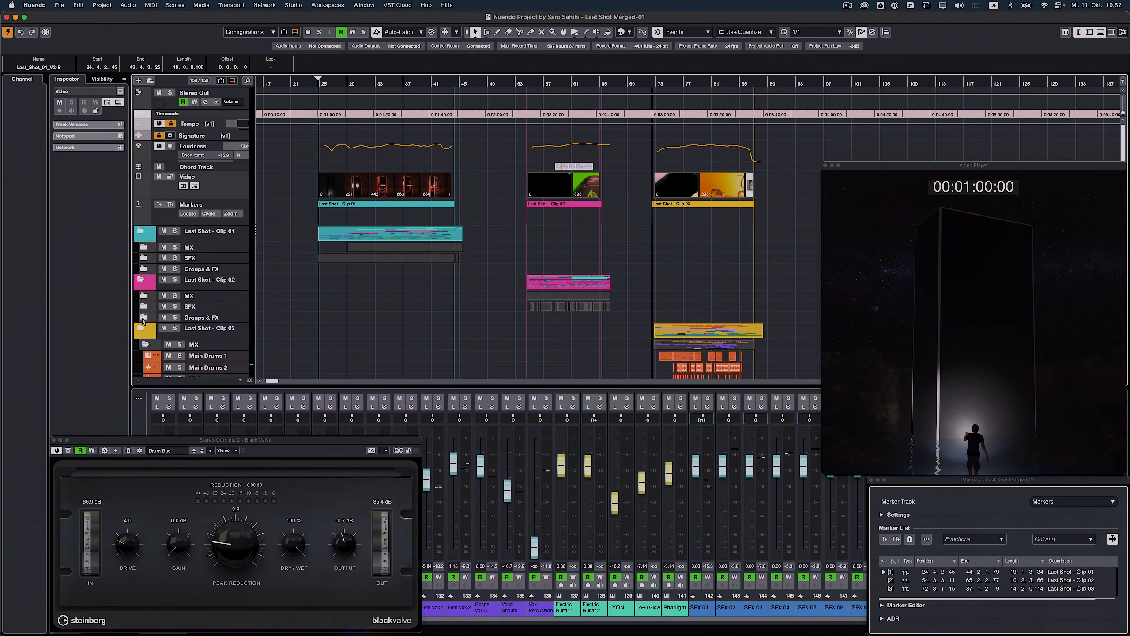
Collapse the MX folder of Last Shot - Clip 03 and open the video export settings
{"action": "left_click", "coordinate": [145, 258]}
{"action": "scroll", "coordinate": [146, 257], "scroll_direction": "down", "scroll_amount": 15}
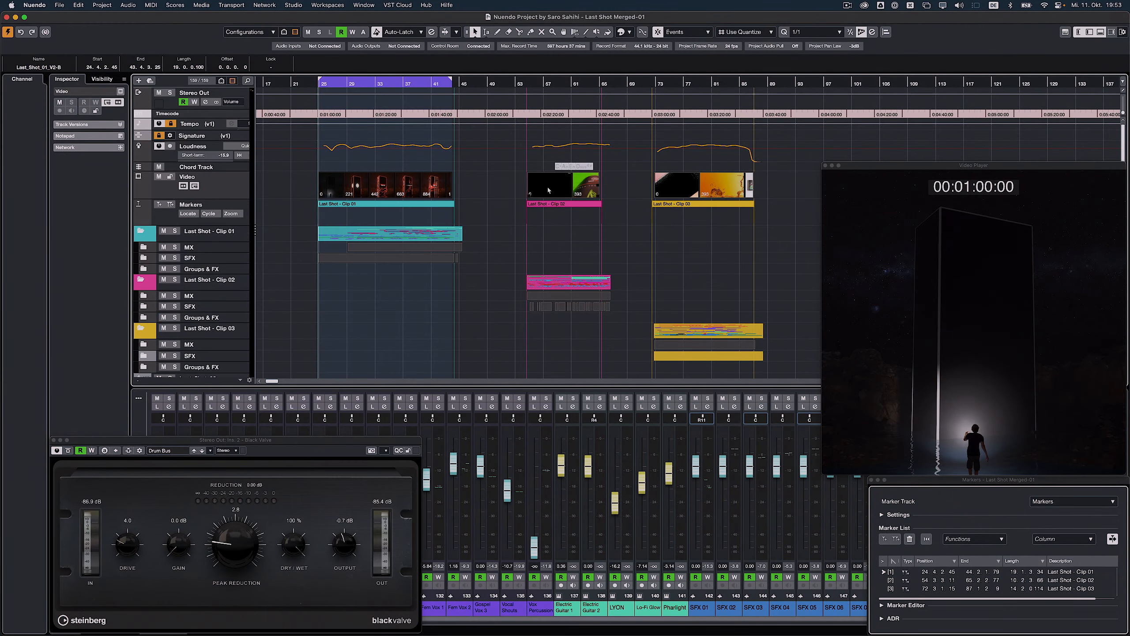
{"action": "left_click", "coordinate": [59, 5]}
{"action": "mouse_move", "coordinate": [96, 159]}
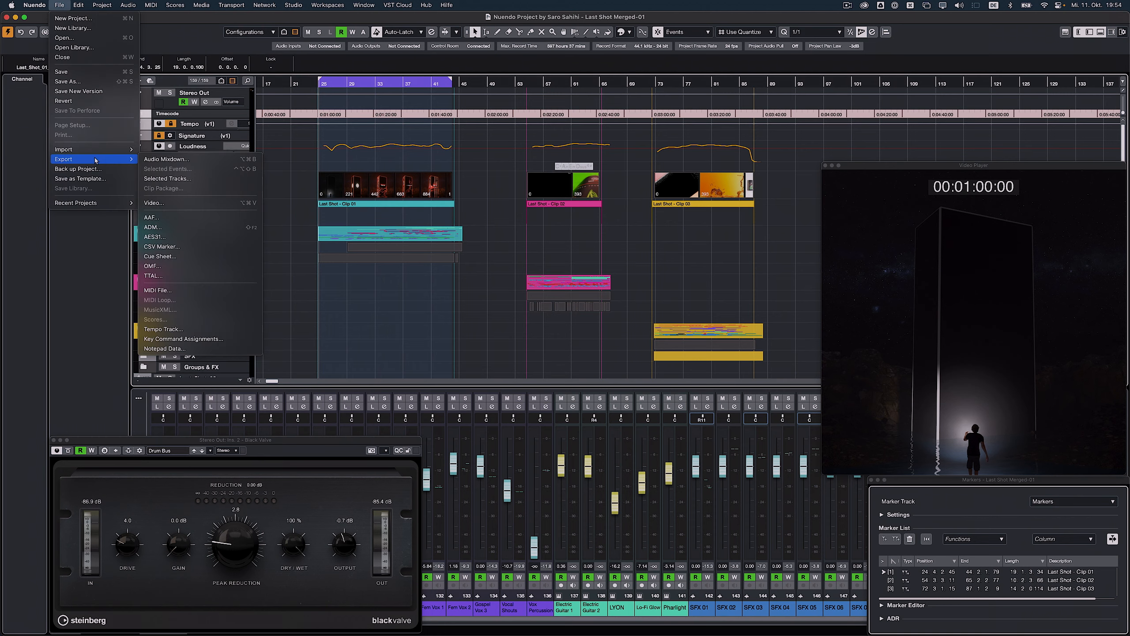
{"action": "left_click", "coordinate": [180, 204]}
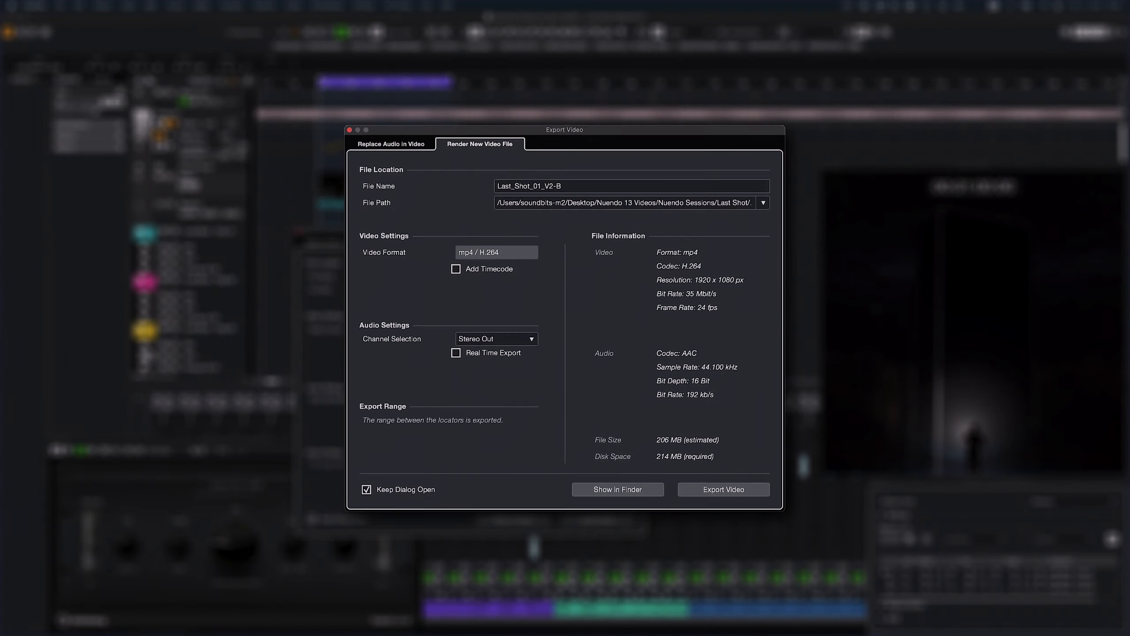
Replace the audio in copies of the Last Shot videos with Stereo Out, adding _Preview to the file names
{"action": "left_click", "coordinate": [394, 143]}
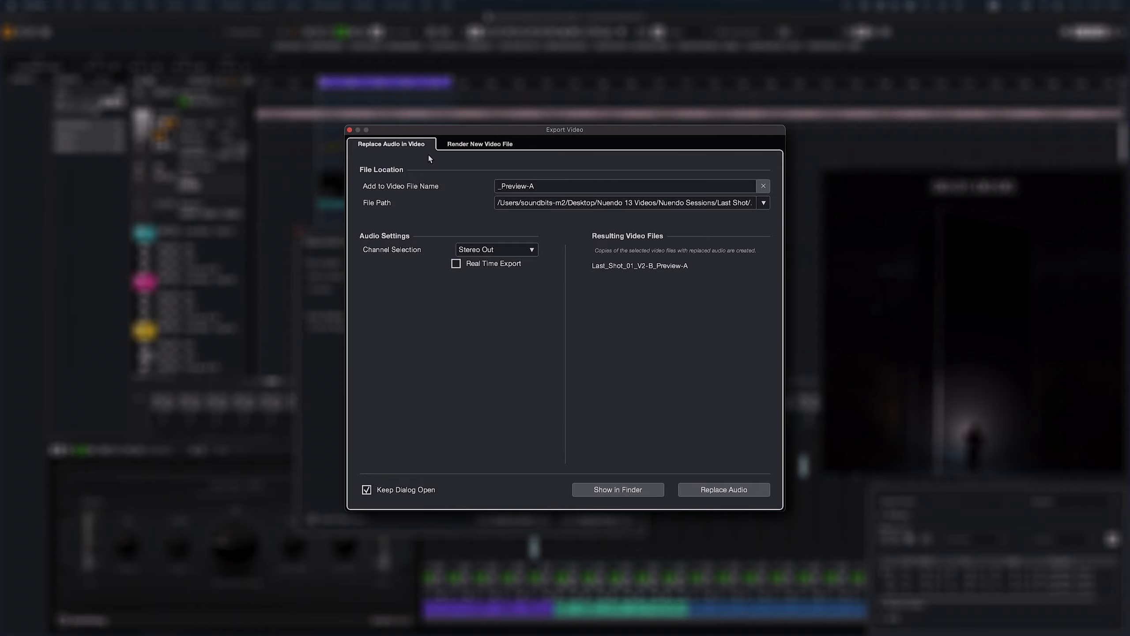
{"action": "left_click", "coordinate": [523, 250]}
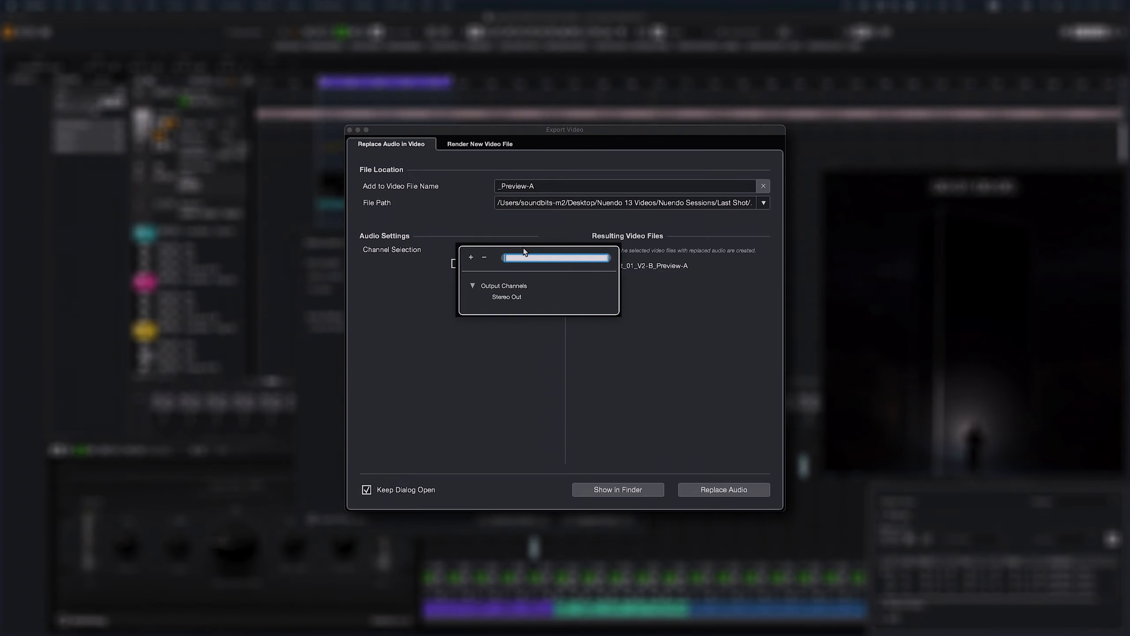
{"action": "left_click", "coordinate": [522, 300]}
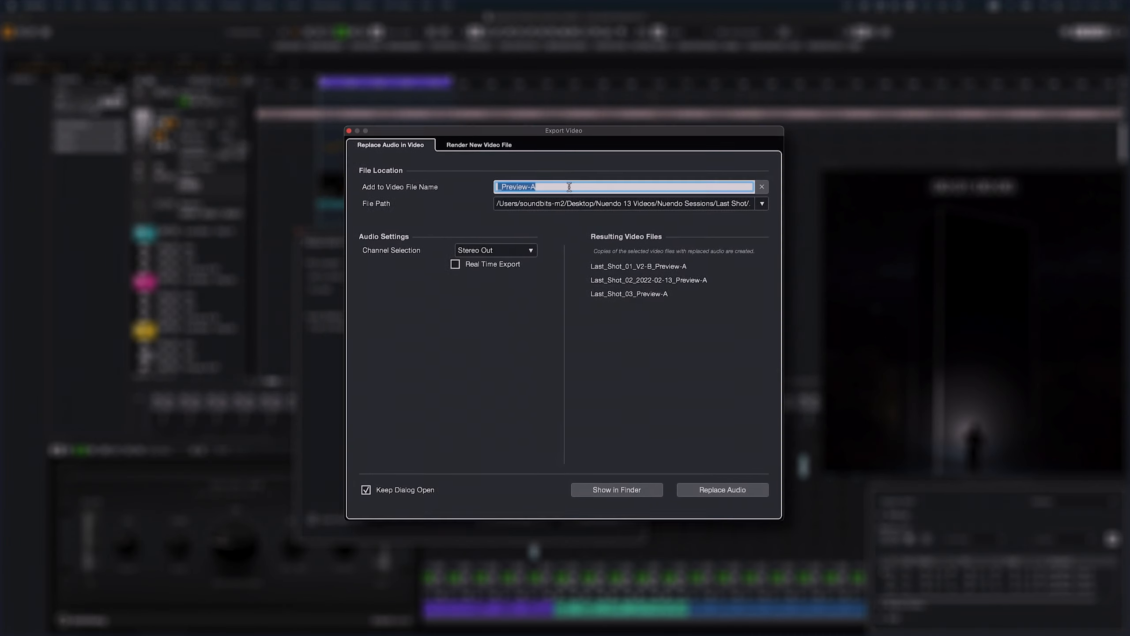
{"action": "key", "text": "Return"}
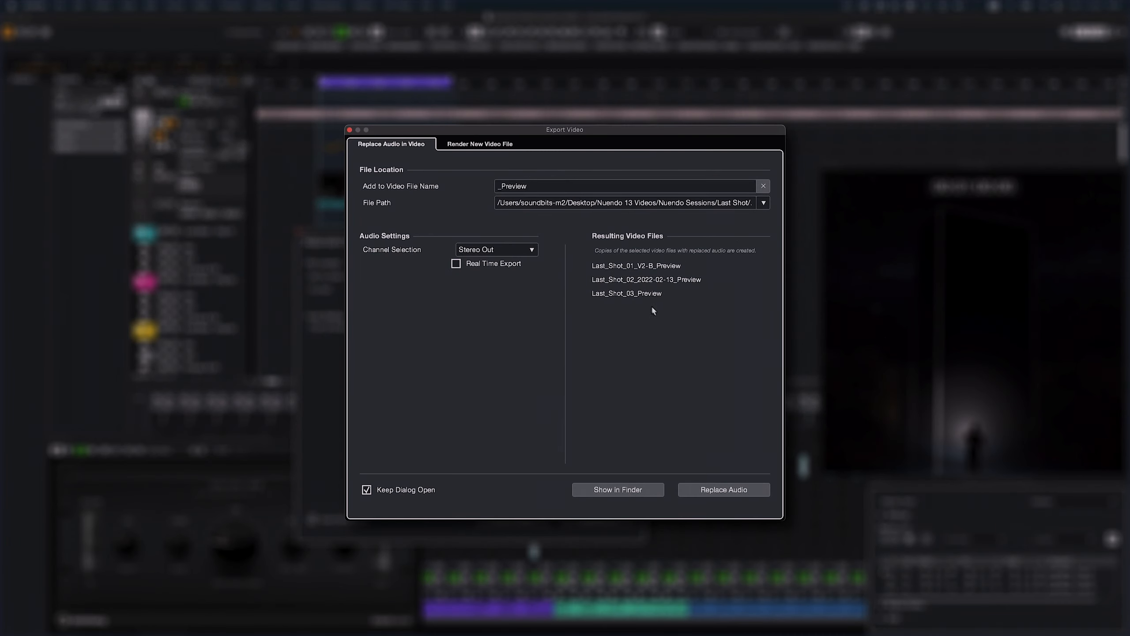
{"action": "left_click", "coordinate": [723, 490]}
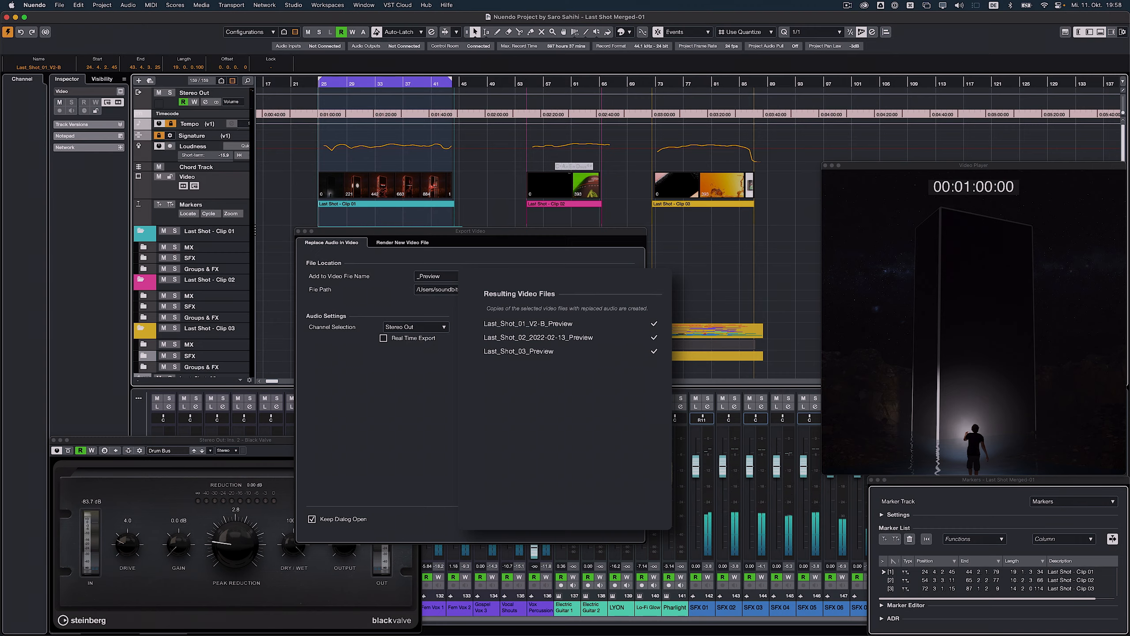
{"action": "key", "text": "super+Tab"}
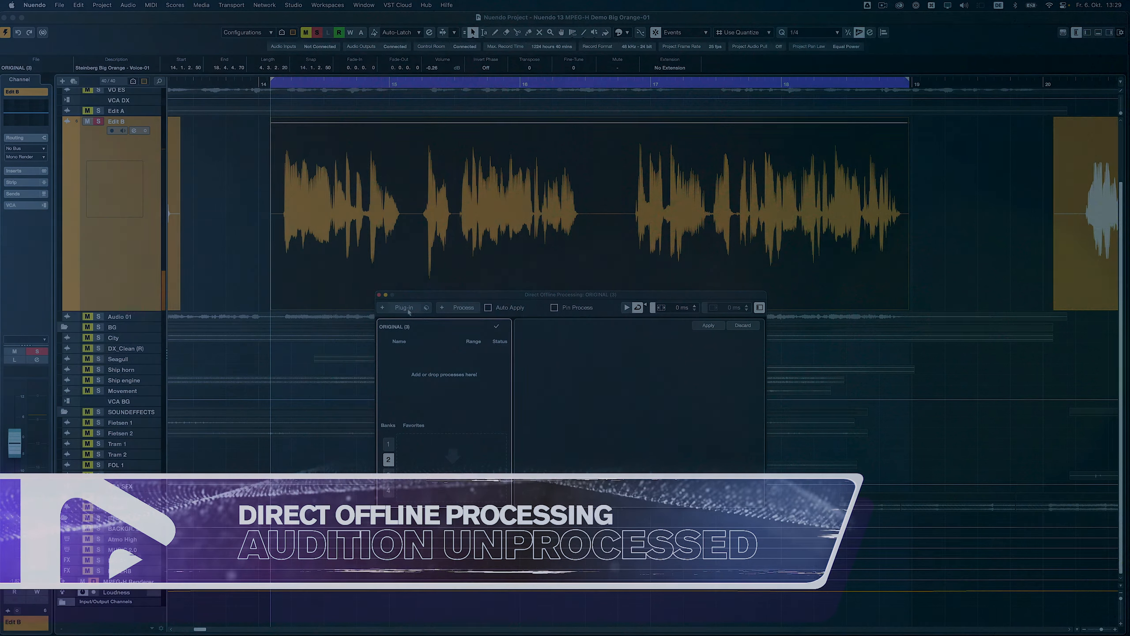
Add the VocalChain plug-in to the ORIGINAL voice event in Direct Offline Processing and load its FX_Public Announcement preset
{"action": "left_click", "coordinate": [403, 307]}
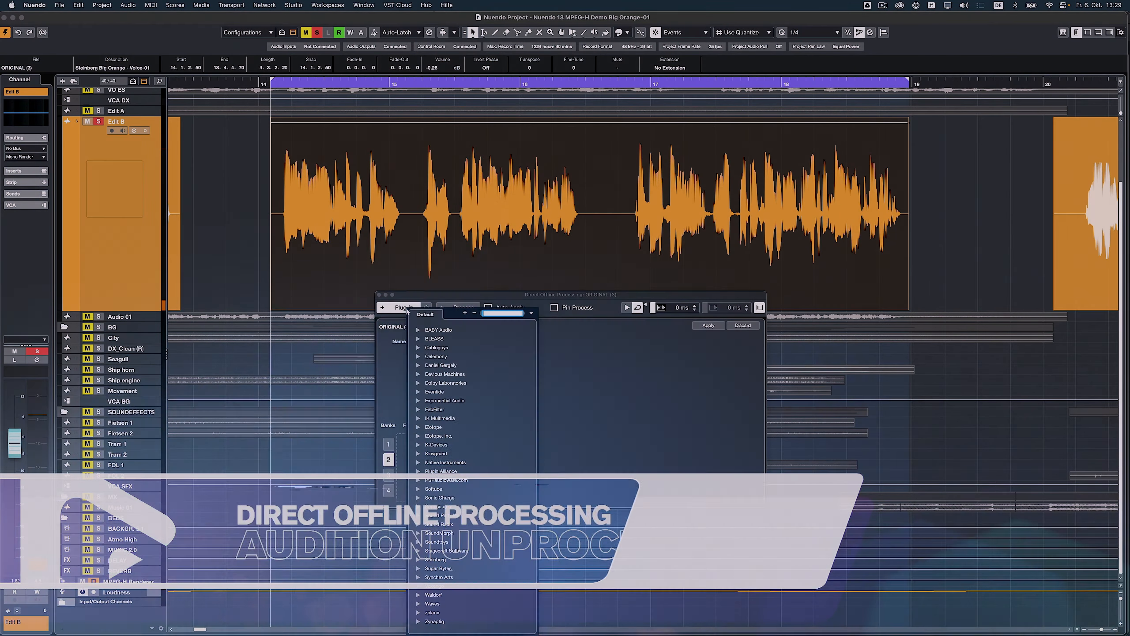
{"action": "type", "text": "VOCA"}
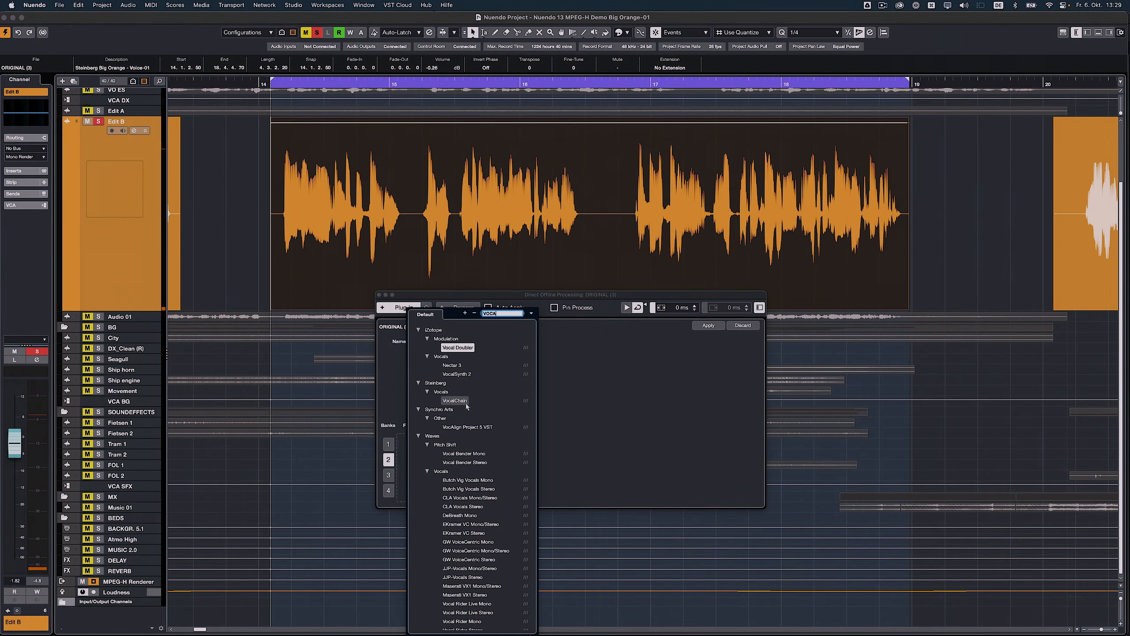
{"action": "left_click", "coordinate": [467, 405]}
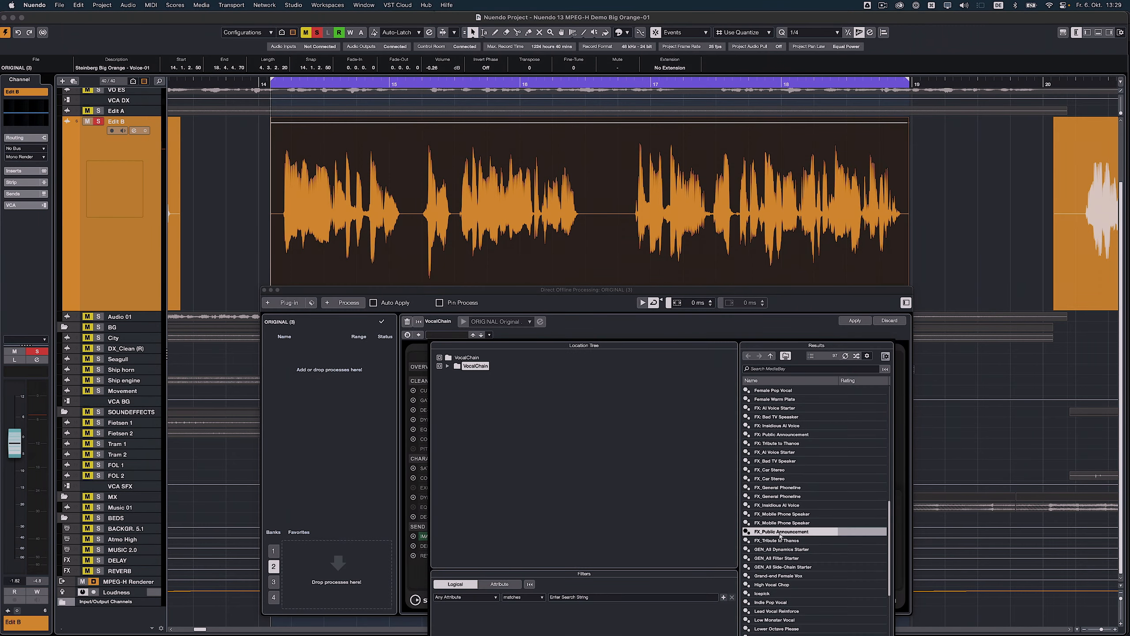
{"action": "double_click", "coordinate": [780, 532]}
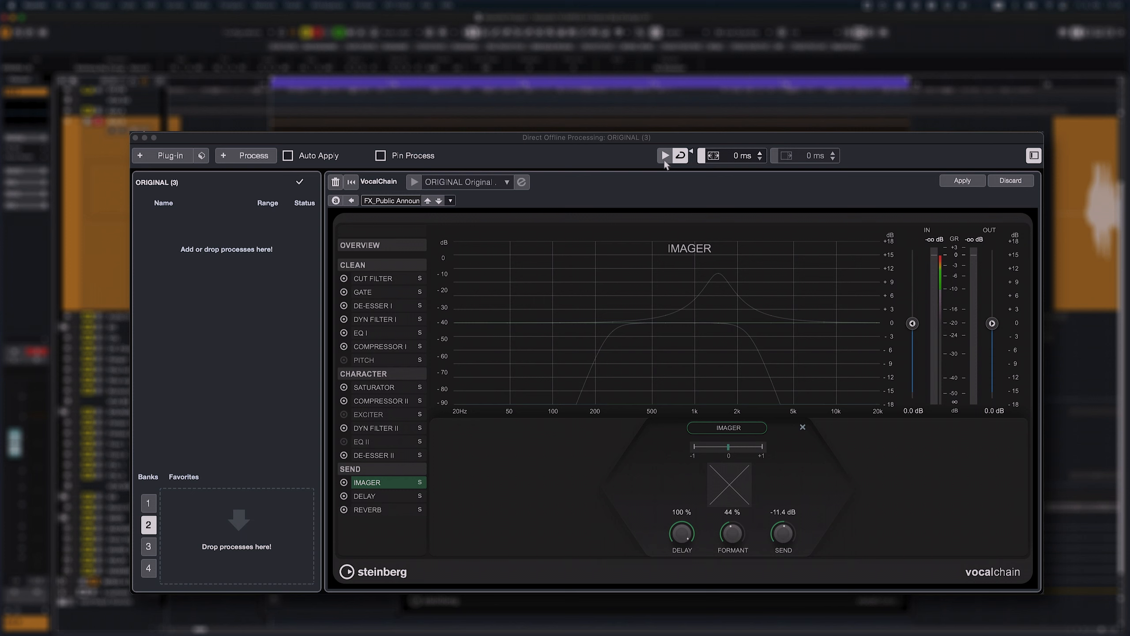
Audition the voice event with VocalChain, then audition it unprocessed for comparison
{"action": "left_click", "coordinate": [665, 160]}
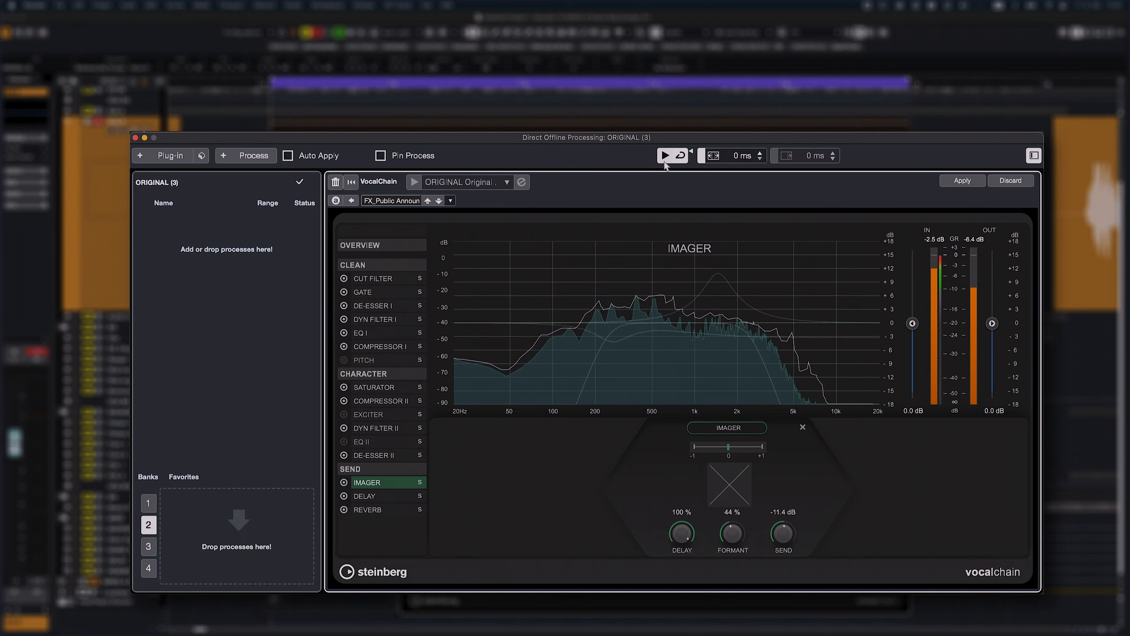
{"action": "key", "text": "alt"}
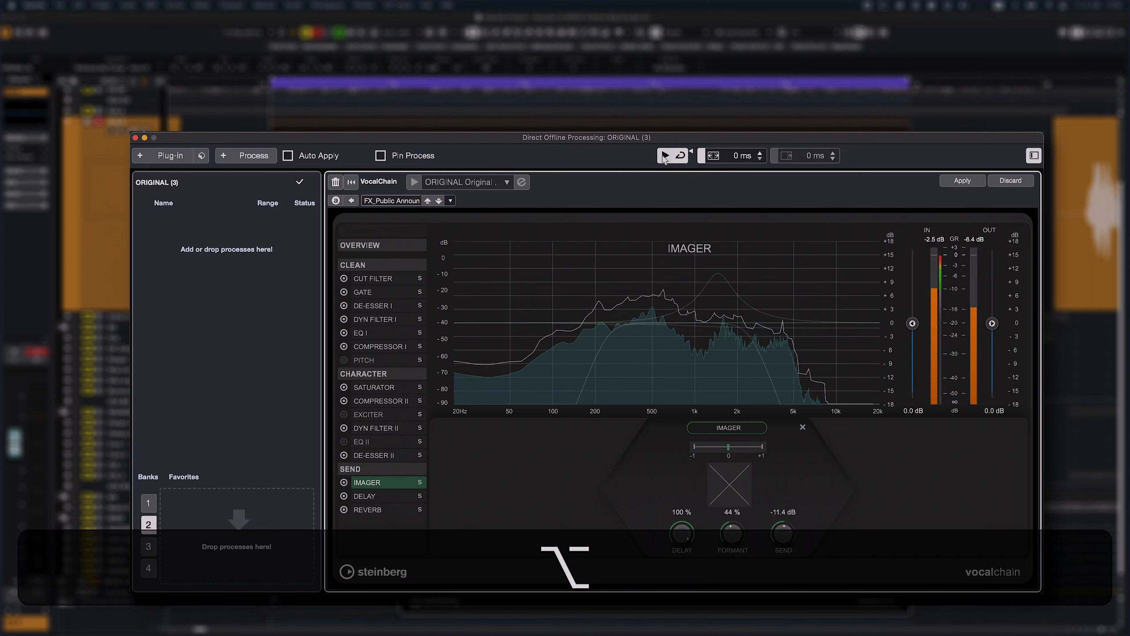
{"action": "left_click", "coordinate": [664, 156], "text": "alt"}
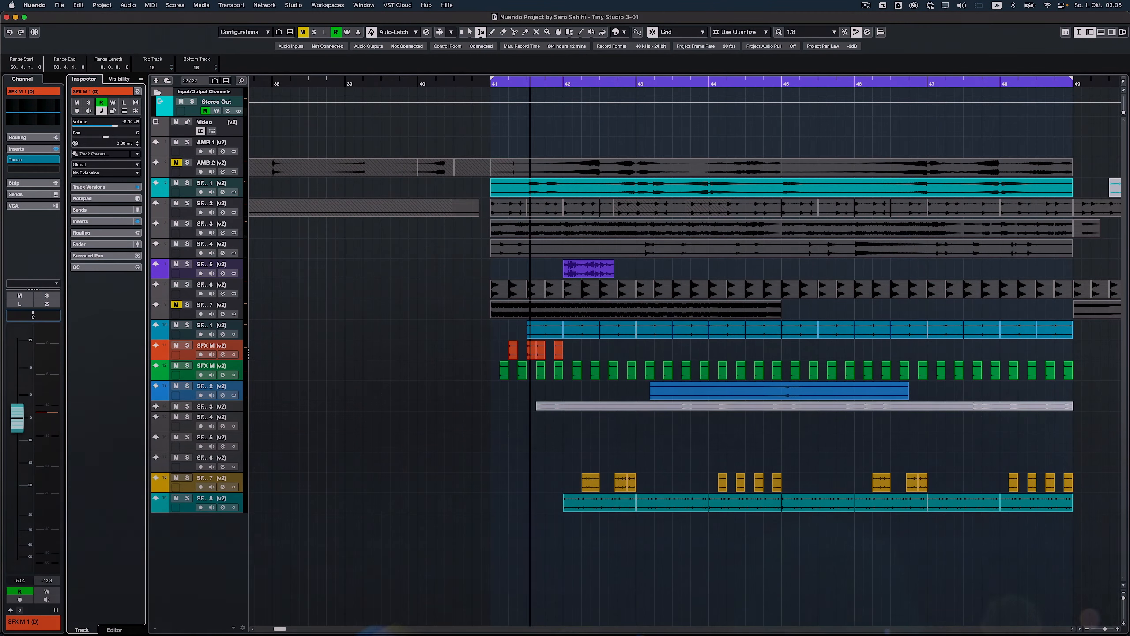
Create short blank events at the start of bar 41 on the SFX M tracks, including SFX M 7 and SFX M 8
{"action": "left_click_drag", "start_coordinate": [321, 324], "coordinate": [344, 385]}
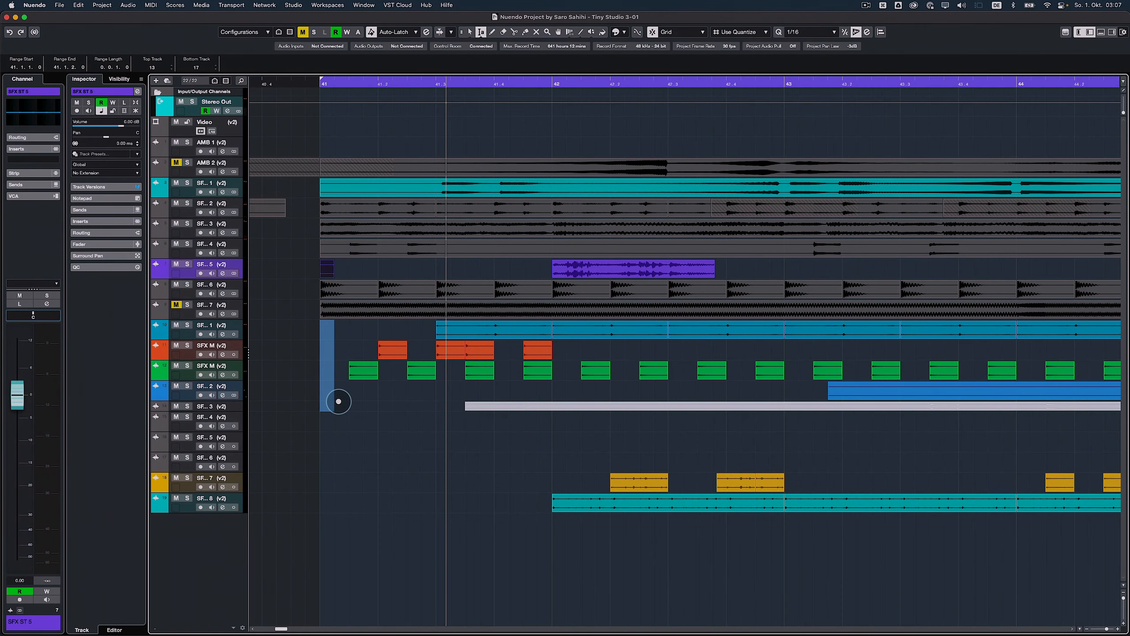
{"action": "scroll", "coordinate": [392, 479], "scroll_direction": "down", "scroll_amount": 5}
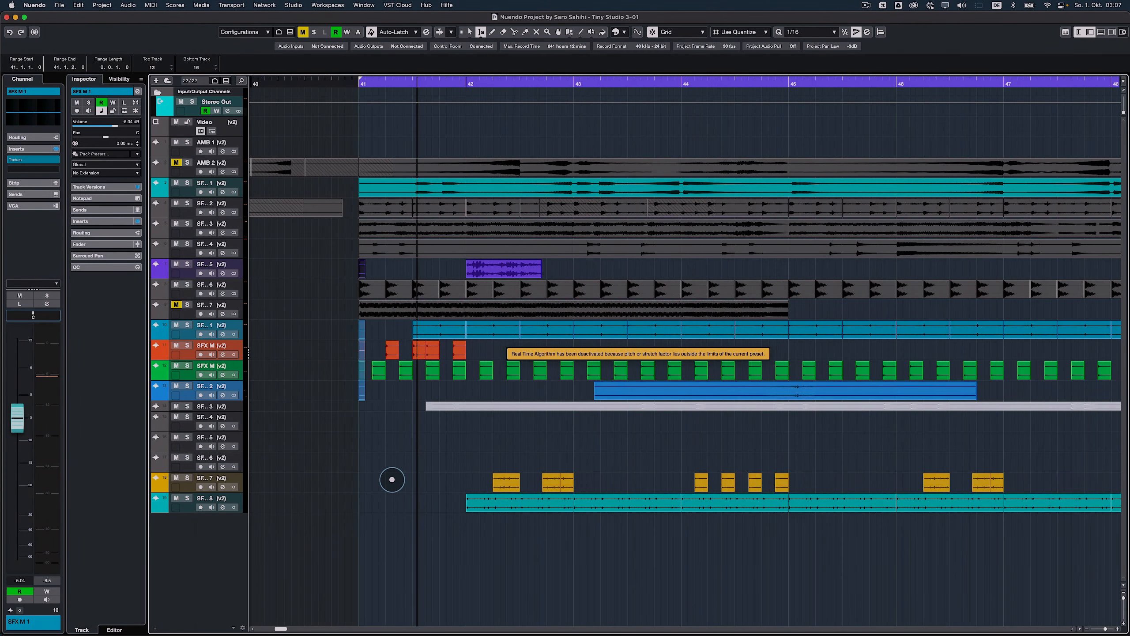
{"action": "left_click_drag", "start_coordinate": [361, 480], "coordinate": [361, 501]}
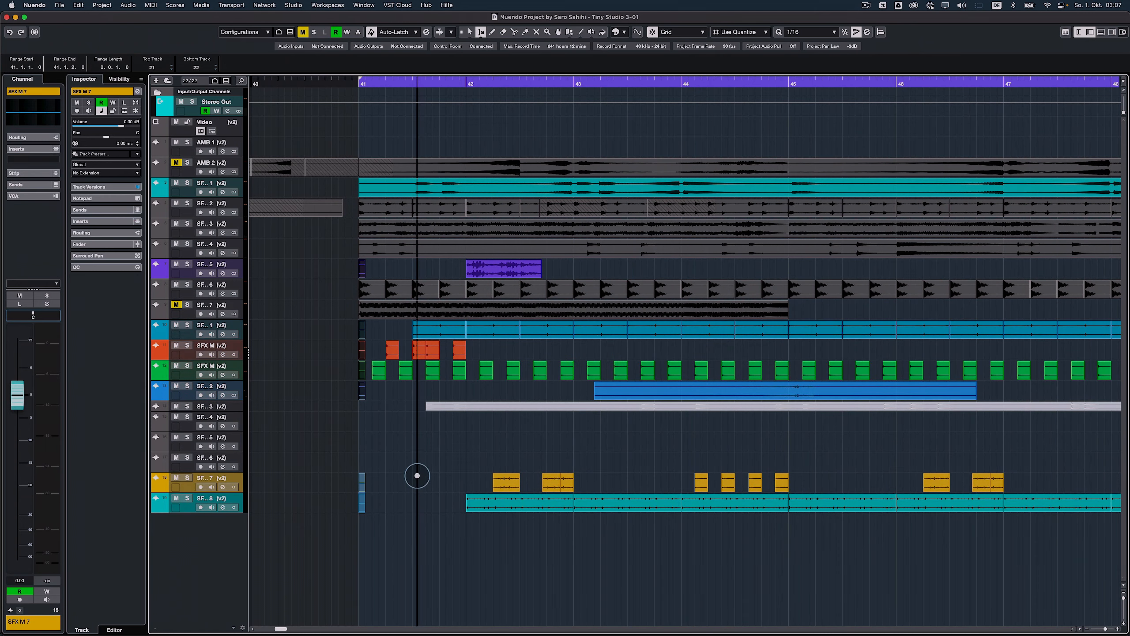
{"action": "scroll", "coordinate": [416, 475], "scroll_direction": "up", "scroll_amount": 4}
{"action": "key", "text": "1"}
{"action": "scroll", "coordinate": [363, 517], "scroll_direction": "down", "scroll_amount": 5}
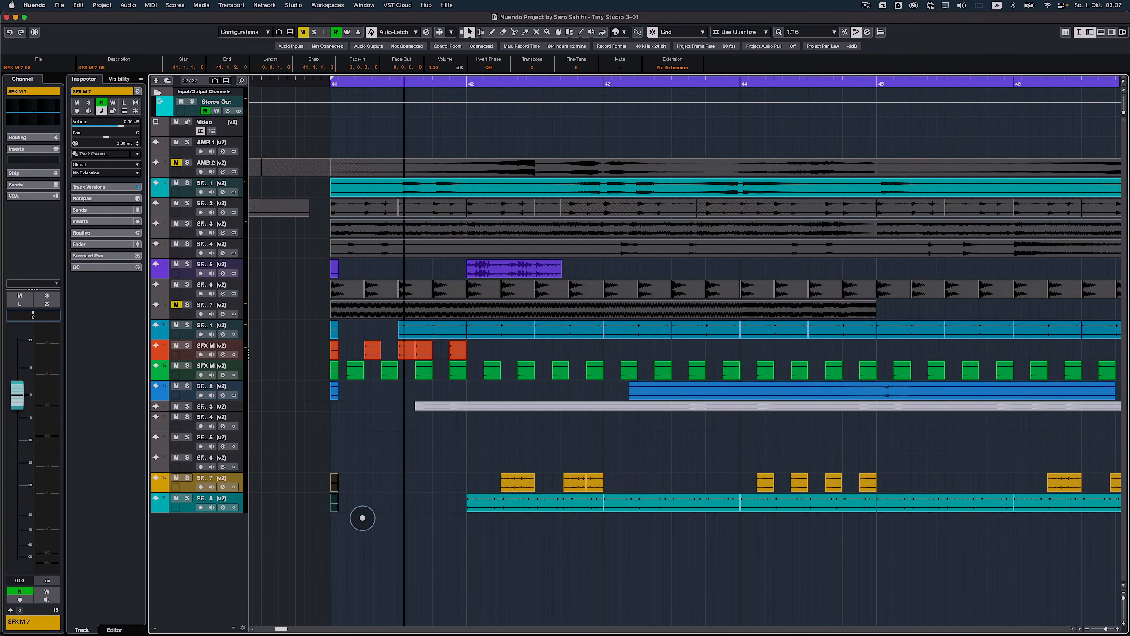
{"action": "left_click_drag", "start_coordinate": [326, 524], "coordinate": [1017, 507]}
{"action": "left_click_drag", "start_coordinate": [474, 502], "coordinate": [345, 510]}
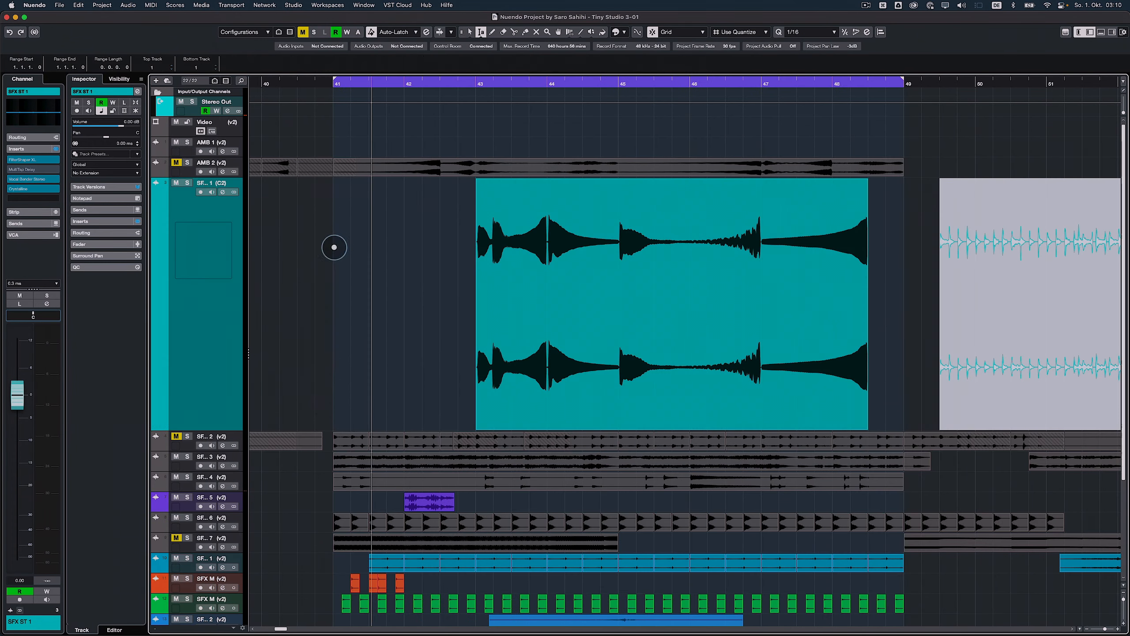
Bounce the empty range from bar 41 to the SFX ST 1 event into audio, then bounce the track's material together
{"action": "left_click_drag", "start_coordinate": [333, 247], "coordinate": [474, 252]}
{"action": "key", "text": "super+shift+d"}
{"action": "left_click_drag", "start_coordinate": [868, 234], "coordinate": [373, 325]}
{"action": "key", "text": "1"}
{"action": "key", "text": "super+shift+d"}
{"action": "key", "text": "Return"}
{"action": "right_click", "coordinate": [386, 311]}
{"action": "mouse_move", "coordinate": [429, 348]}
{"action": "left_click", "coordinate": [526, 363]}
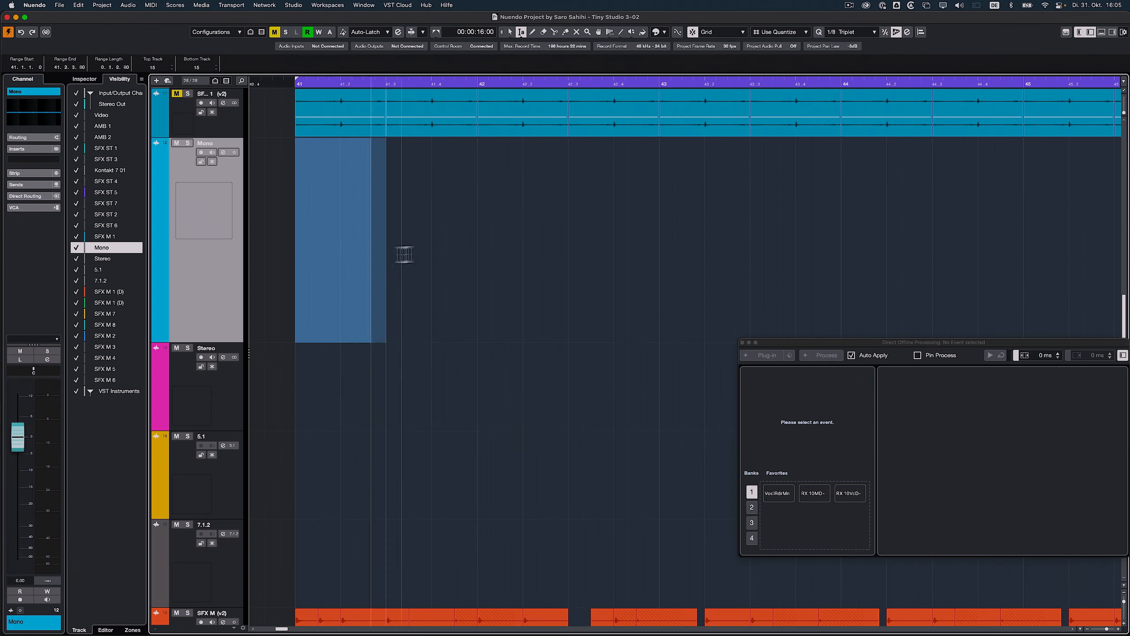
Bounce an empty range from bar 41 to 43 on the Mono track and add the TestGenerator process
{"action": "left_click_drag", "start_coordinate": [383, 250], "coordinate": [660, 263]}
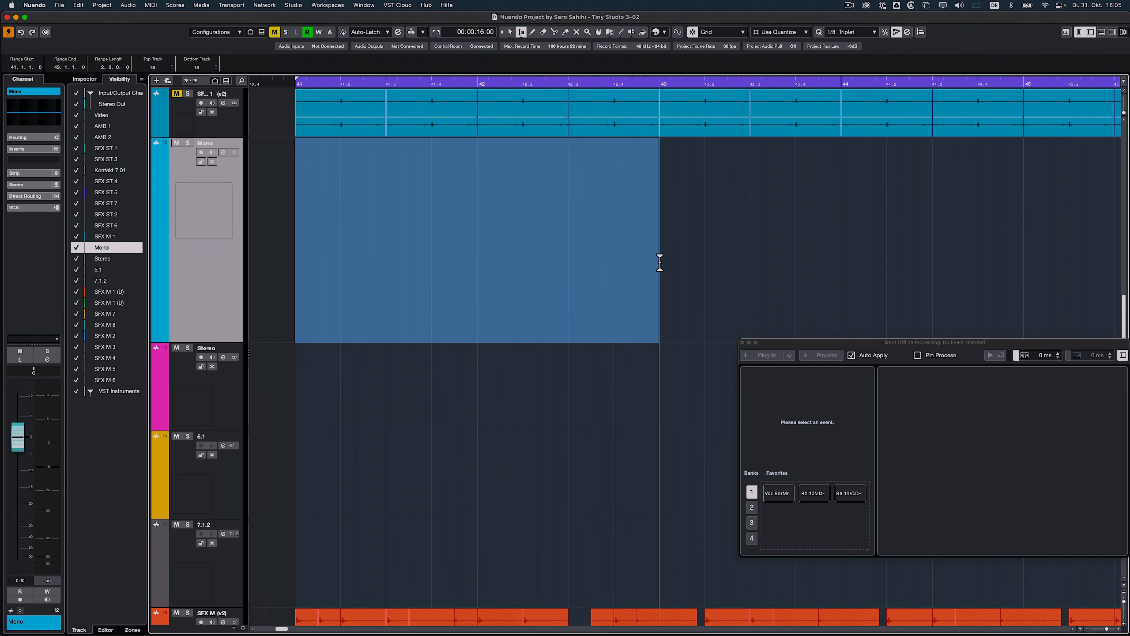
{"action": "key", "text": "super+shift+d"}
{"action": "left_click_drag", "start_coordinate": [765, 342], "coordinate": [697, 156]}
{"action": "left_click", "coordinate": [700, 169]}
{"action": "left_click", "coordinate": [749, 444]}
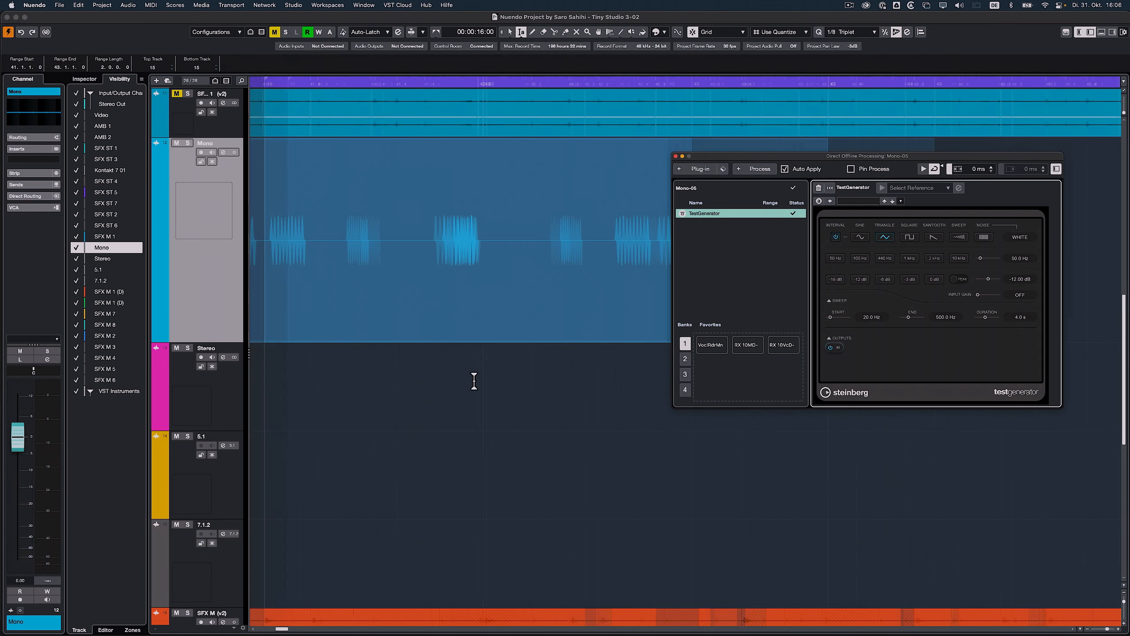
Set the Mono event's TestGenerator waveform to sine, then to square
{"action": "scroll", "coordinate": [388, 396], "scroll_direction": "up", "scroll_amount": 5}
{"action": "left_click", "coordinate": [860, 236]}
{"action": "left_click", "coordinate": [909, 237]}
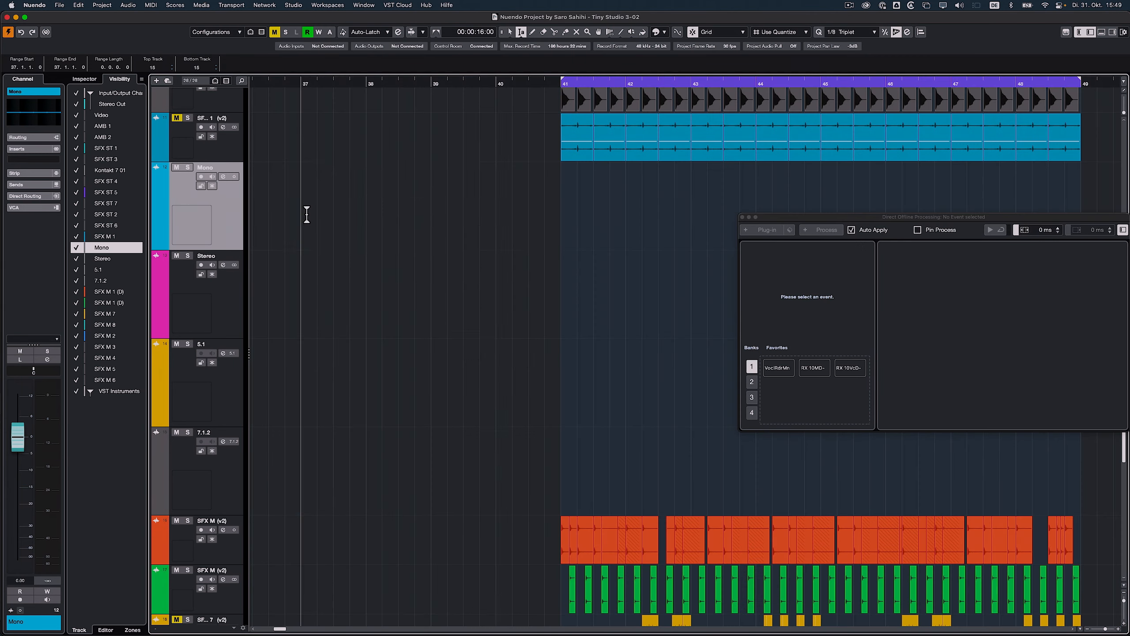
Bounce an empty range from bar 37 to 43 across the Mono, Stereo, 5.1 and 7.1.2 tracks and add TestGenerator to all four events
{"action": "left_click_drag", "start_coordinate": [302, 209], "coordinate": [692, 463]}
{"action": "left_click", "coordinate": [128, 5]}
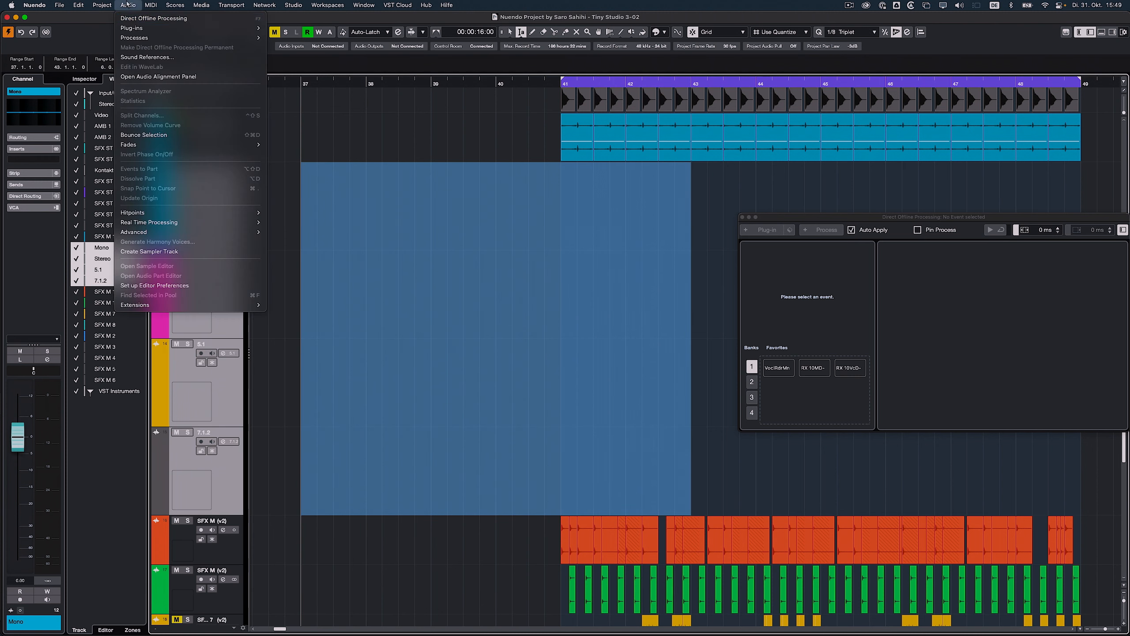
{"action": "left_click", "coordinate": [176, 134]}
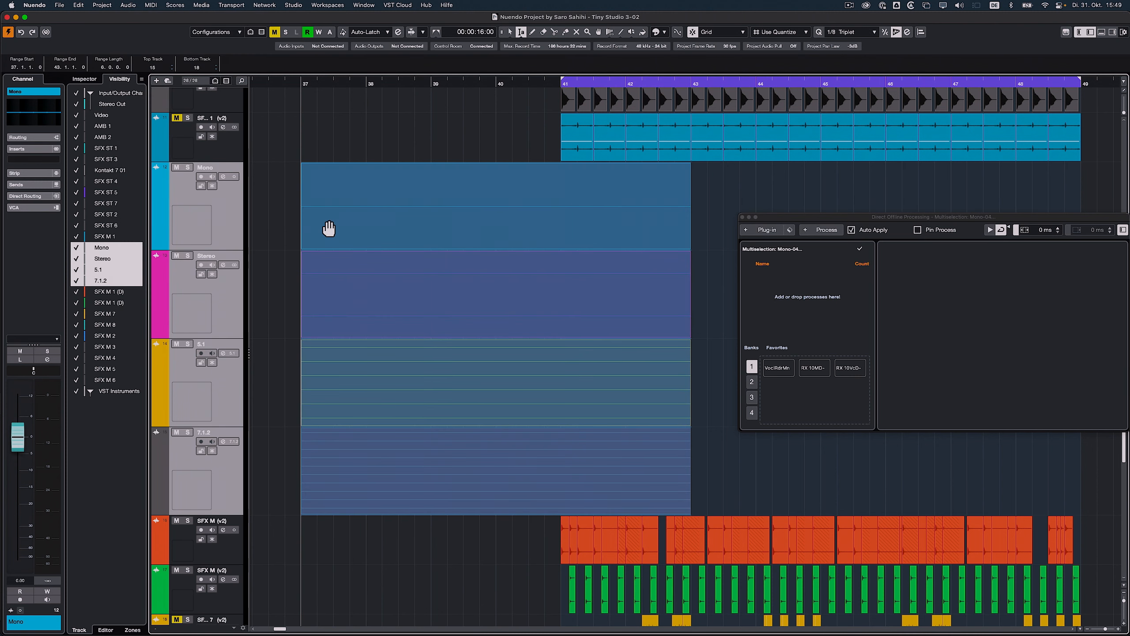
{"action": "left_click", "coordinate": [762, 230]}
{"action": "left_click", "coordinate": [810, 506]}
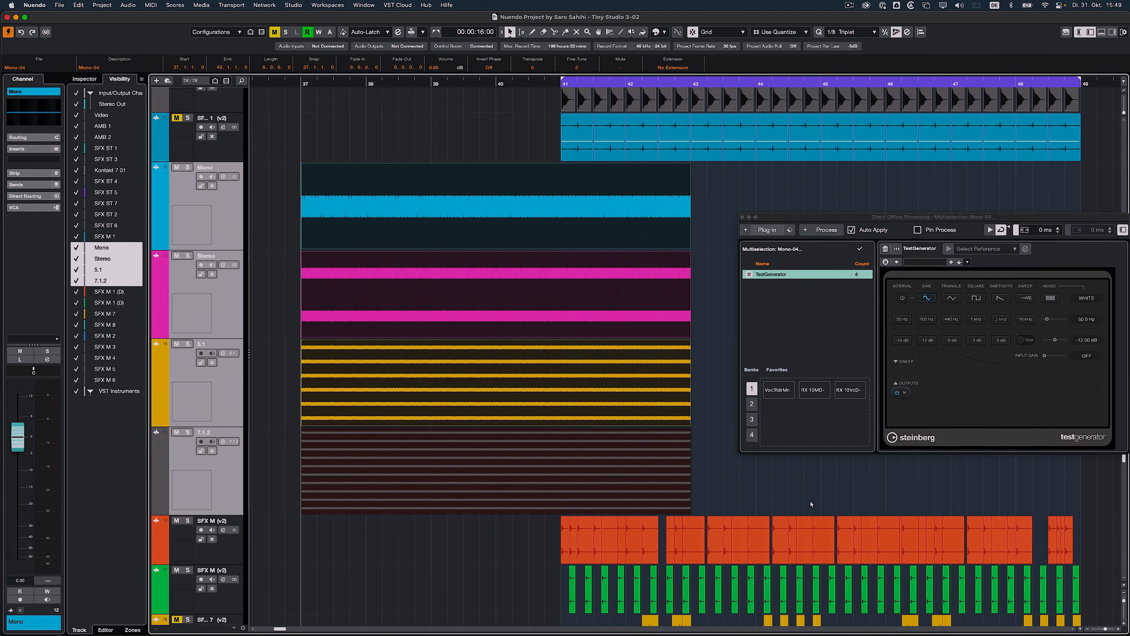
Set the TestGenerator waveform to triangle for the Stereo event, square for 5.1 and sawtooth for 7.1.2
{"action": "scroll", "coordinate": [476, 422], "scroll_direction": "up", "scroll_amount": 10}
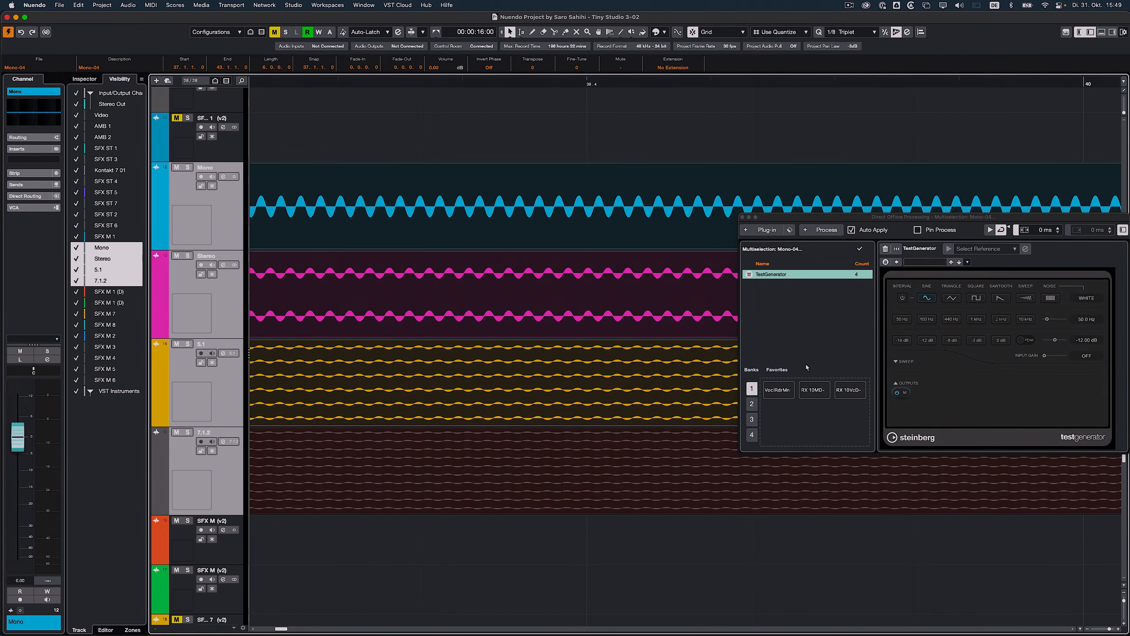
{"action": "left_click", "coordinate": [591, 327]}
{"action": "left_click", "coordinate": [951, 298]}
{"action": "left_click", "coordinate": [588, 404]}
{"action": "left_click", "coordinate": [976, 298]}
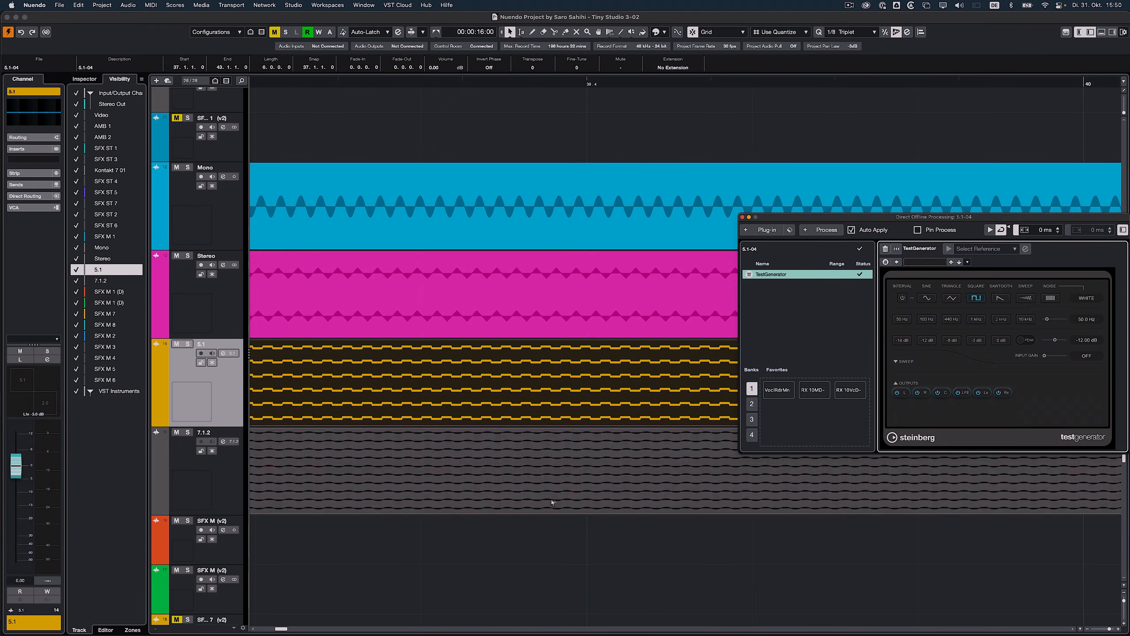
{"action": "left_click", "coordinate": [552, 502]}
{"action": "left_click", "coordinate": [1000, 298]}
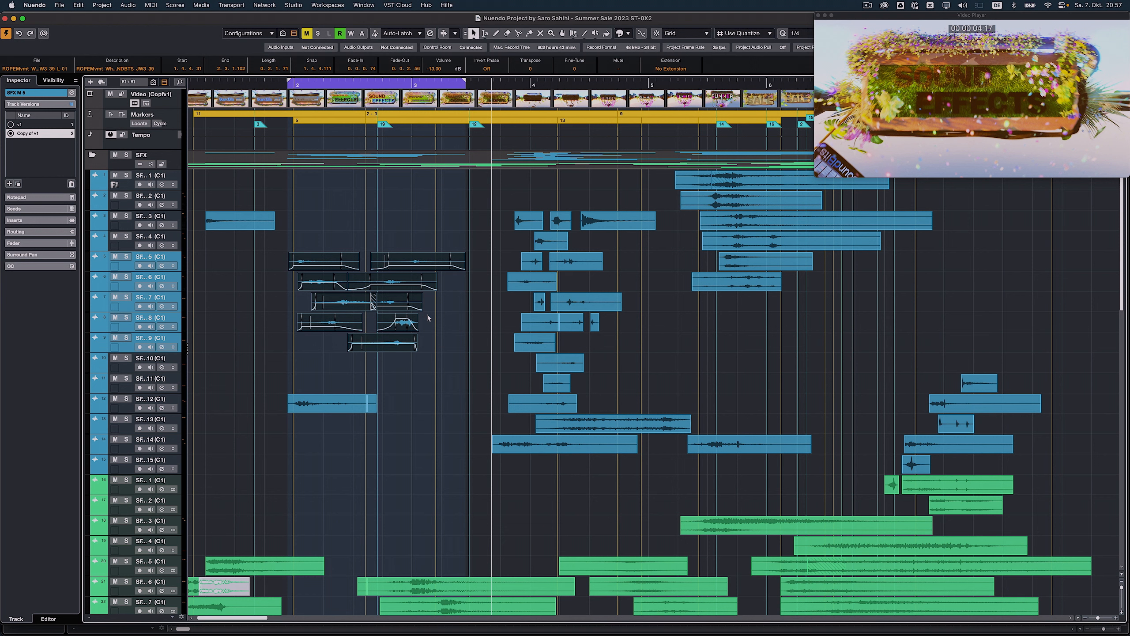
Deselect all events, view the transport's Start Mode options, and play back from the start of the cycle range
{"action": "left_click", "coordinate": [428, 315]}
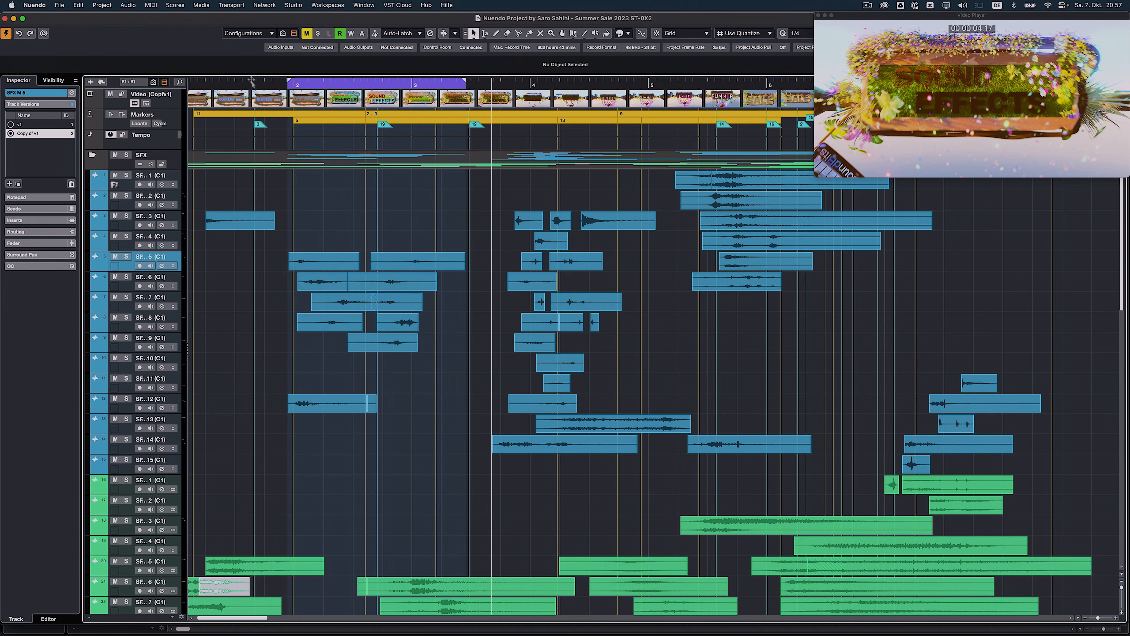
{"action": "left_click", "coordinate": [216, 5]}
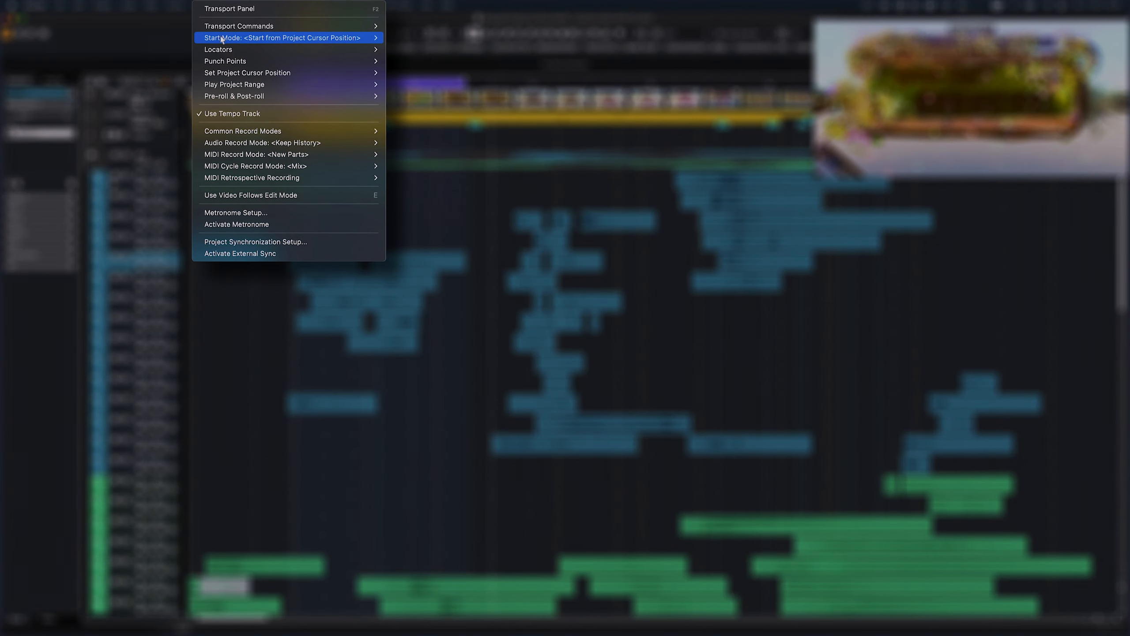
{"action": "mouse_move", "coordinate": [324, 39]}
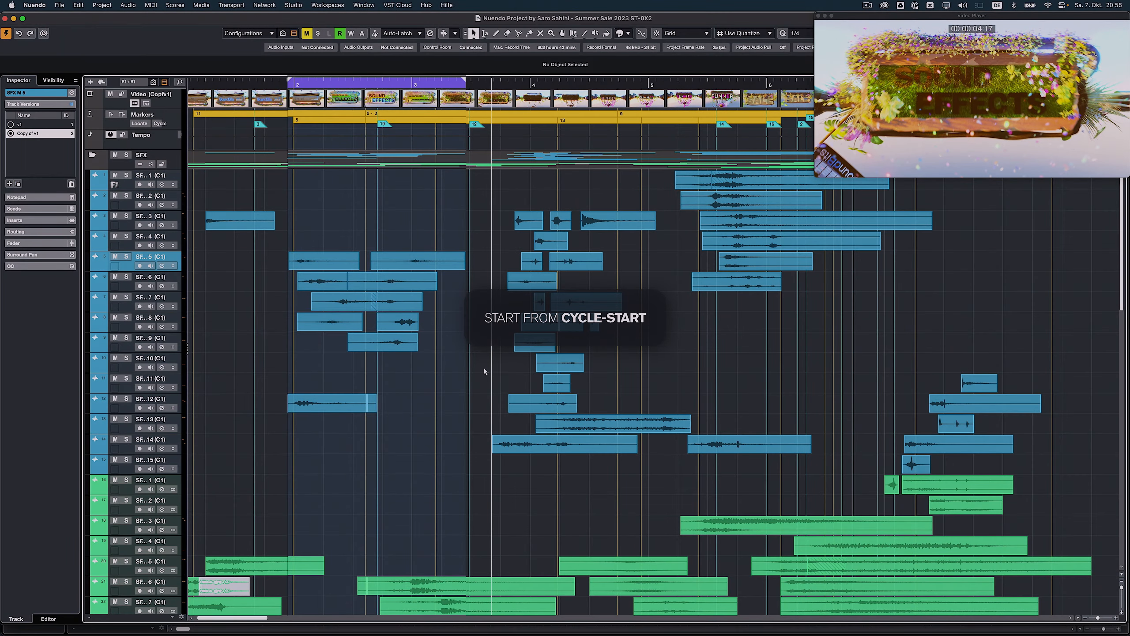
{"action": "key", "text": "space"}
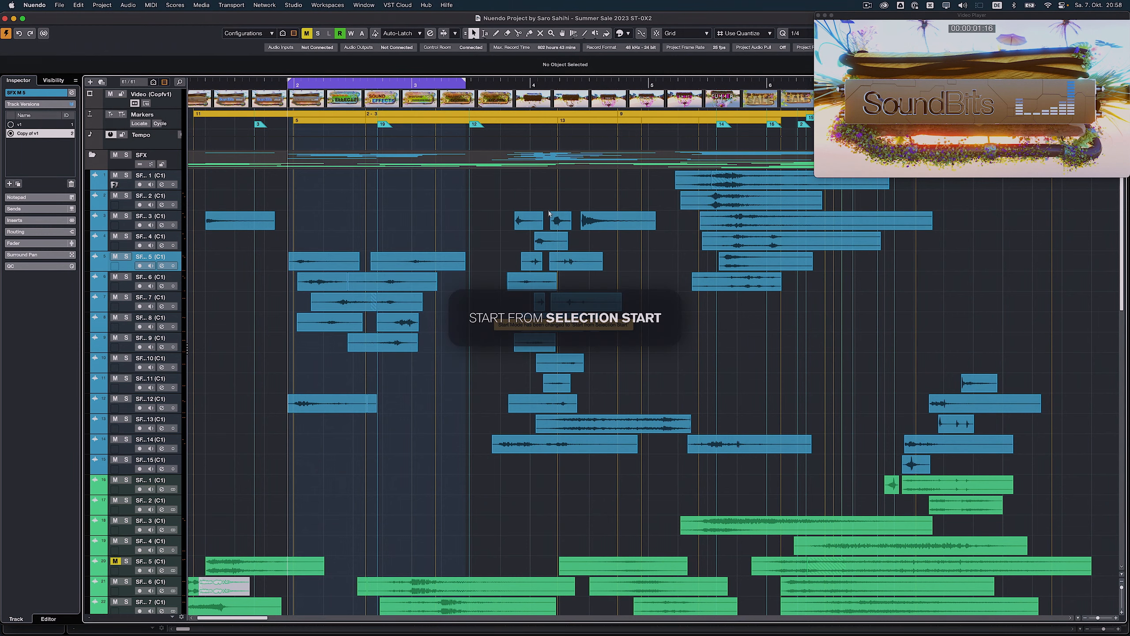
Select the short event near bar 4 on the third SFX track and audition the Selection Start and Cycle-Start or Selection-Start playback modes
{"action": "left_click", "coordinate": [532, 218]}
{"action": "key", "text": "space"}
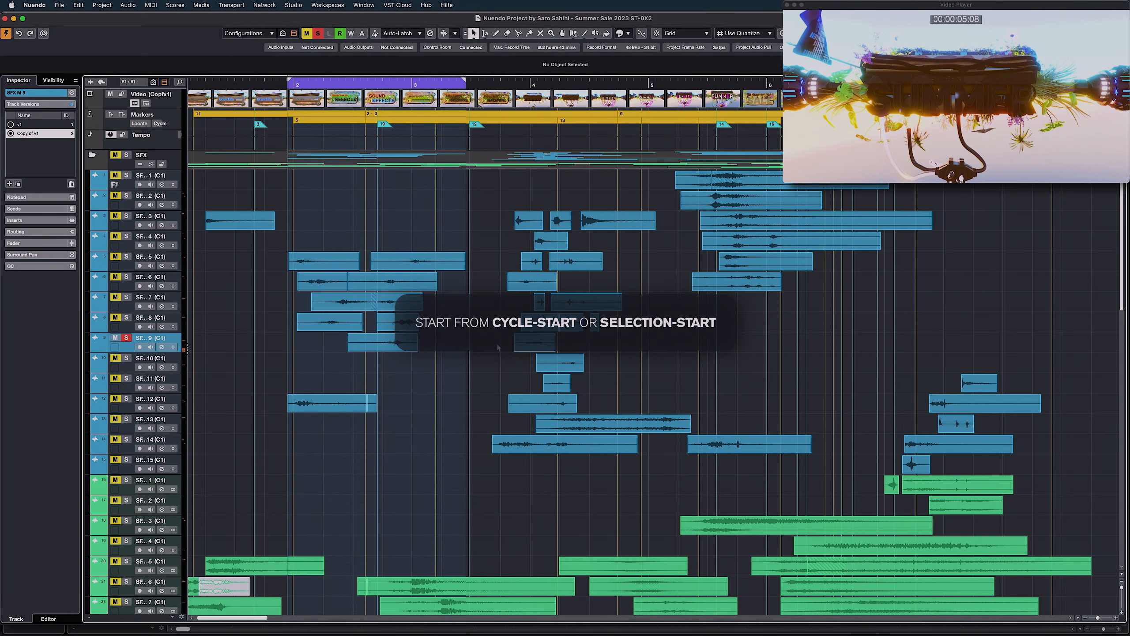
{"action": "key", "text": "space"}
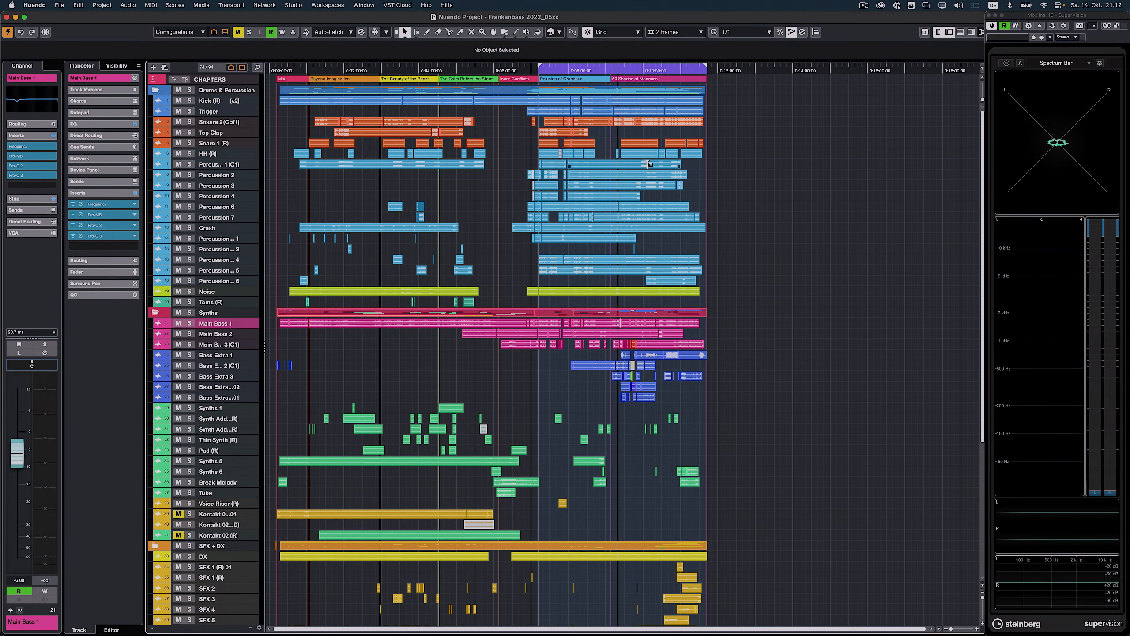
Zoom into the percussion events in the Frankenbass arrangement and back out to the full track overview
{"action": "scroll", "coordinate": [649, 164], "scroll_direction": "up", "scroll_amount": 10}
{"action": "scroll", "coordinate": [649, 164], "scroll_direction": "up", "scroll_amount": 5}
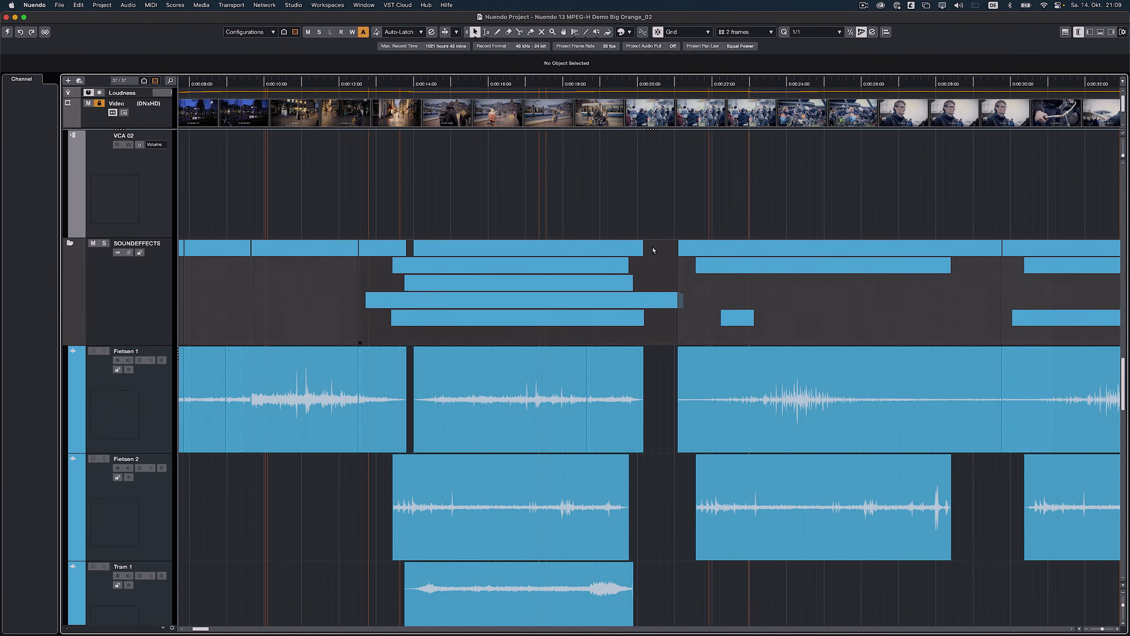
{"action": "scroll", "coordinate": [652, 248], "scroll_direction": "up", "scroll_amount": 3}
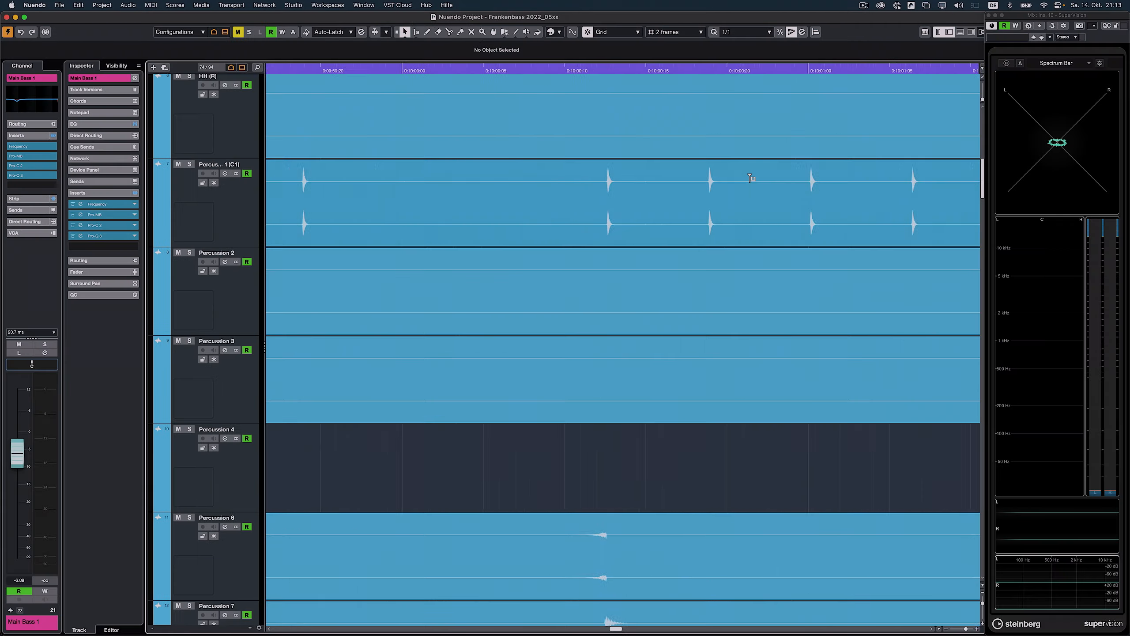
{"action": "scroll", "coordinate": [636, 165], "scroll_direction": "down", "scroll_amount": 5}
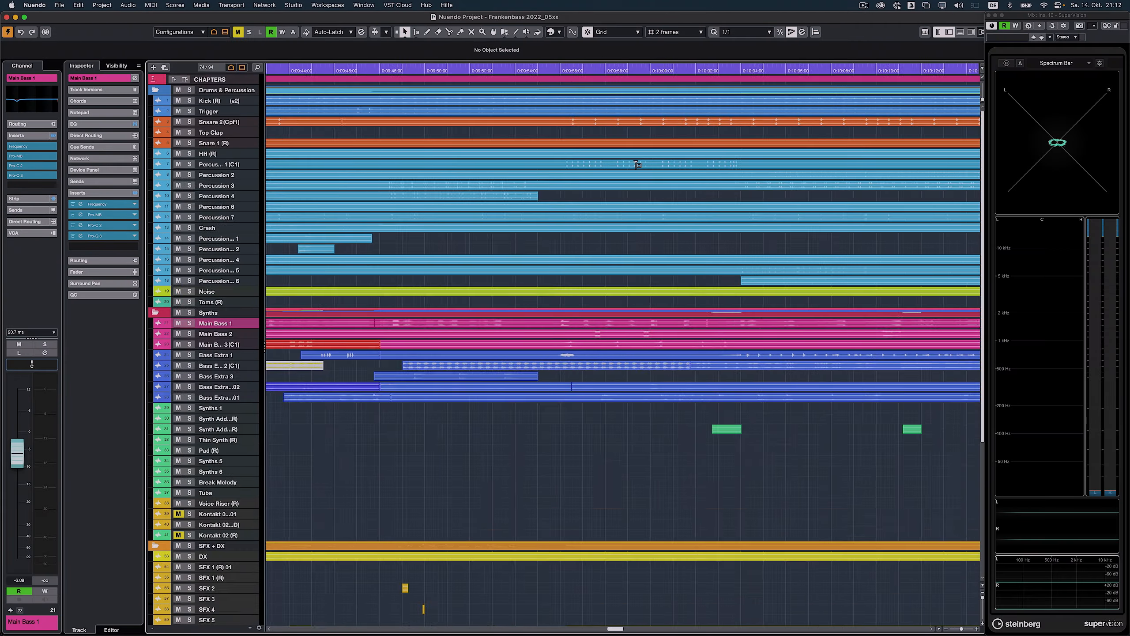
{"action": "scroll", "coordinate": [636, 165], "scroll_direction": "down", "scroll_amount": 10}
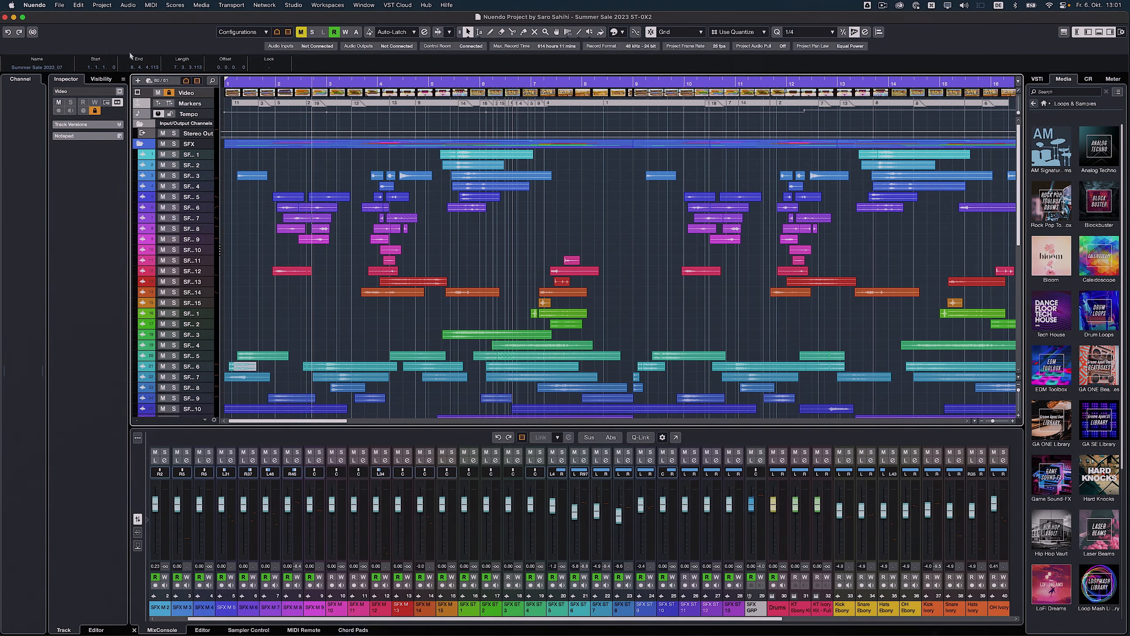
Open the Key Commands window and toggle all command categories between collapsed and expanded
{"action": "left_click", "coordinate": [79, 5]}
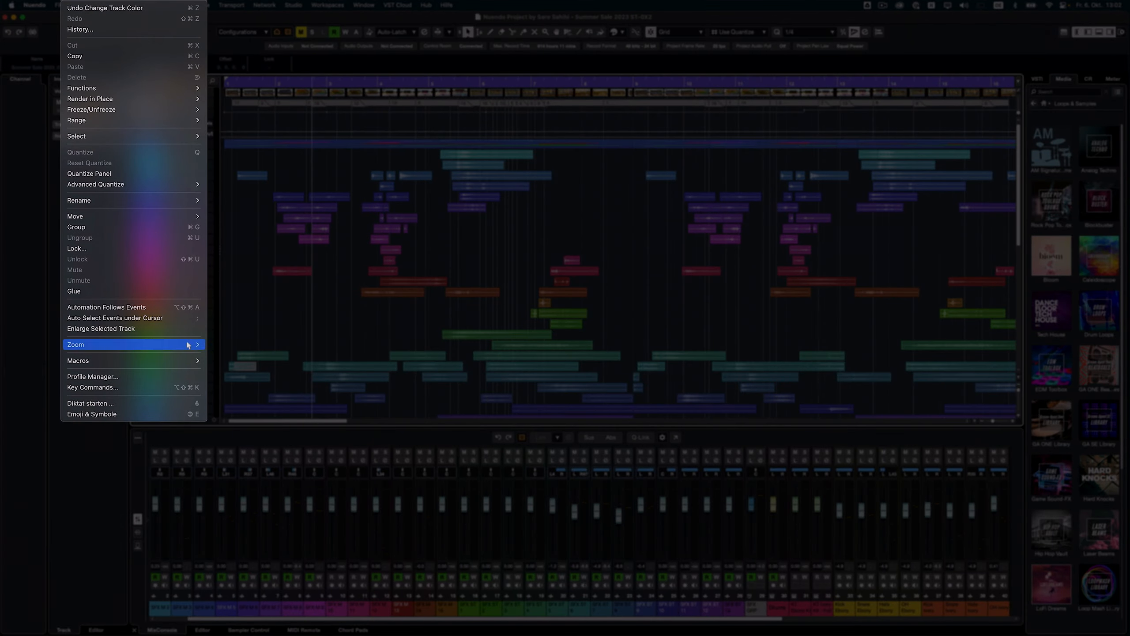
{"action": "left_click", "coordinate": [187, 388]}
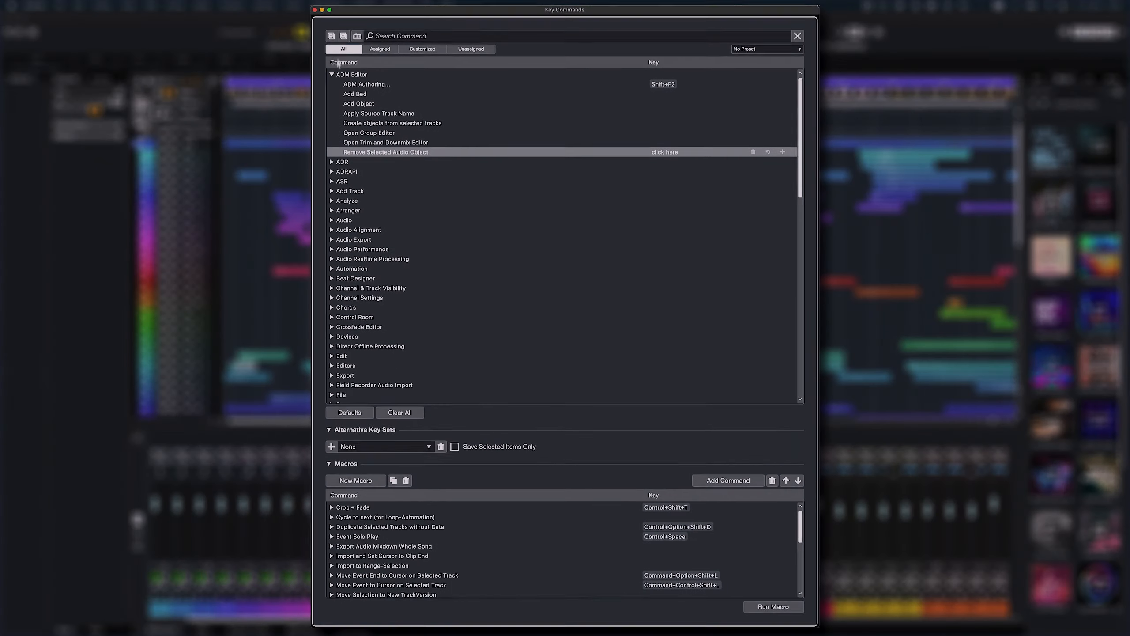
{"action": "left_click", "coordinate": [332, 74]}
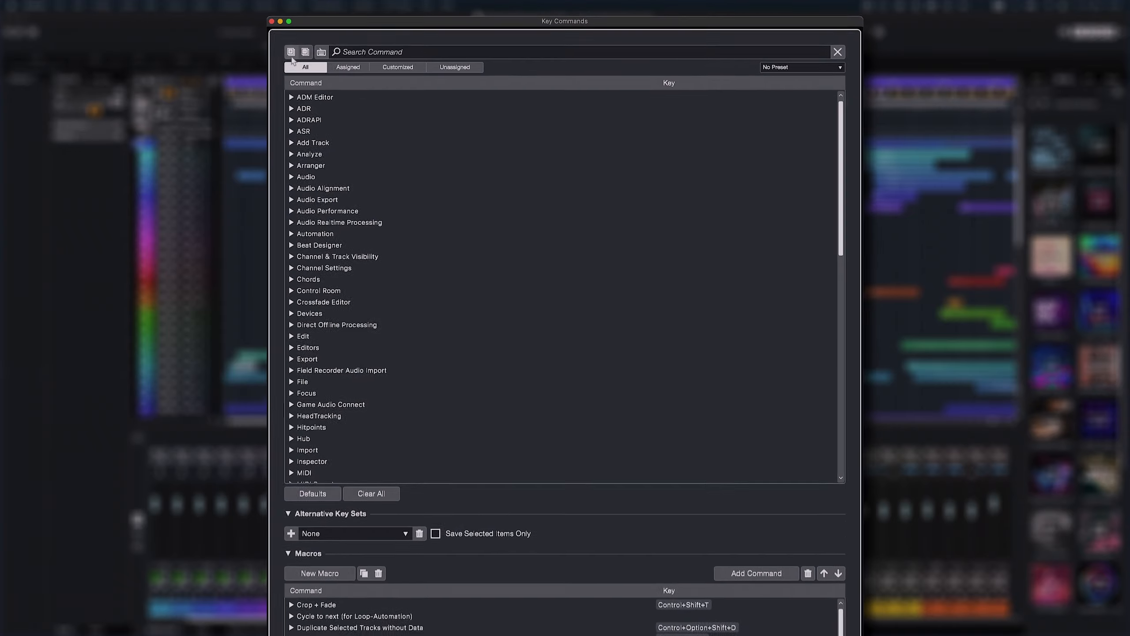
{"action": "left_click", "coordinate": [326, 37]}
{"action": "left_click", "coordinate": [303, 52]}
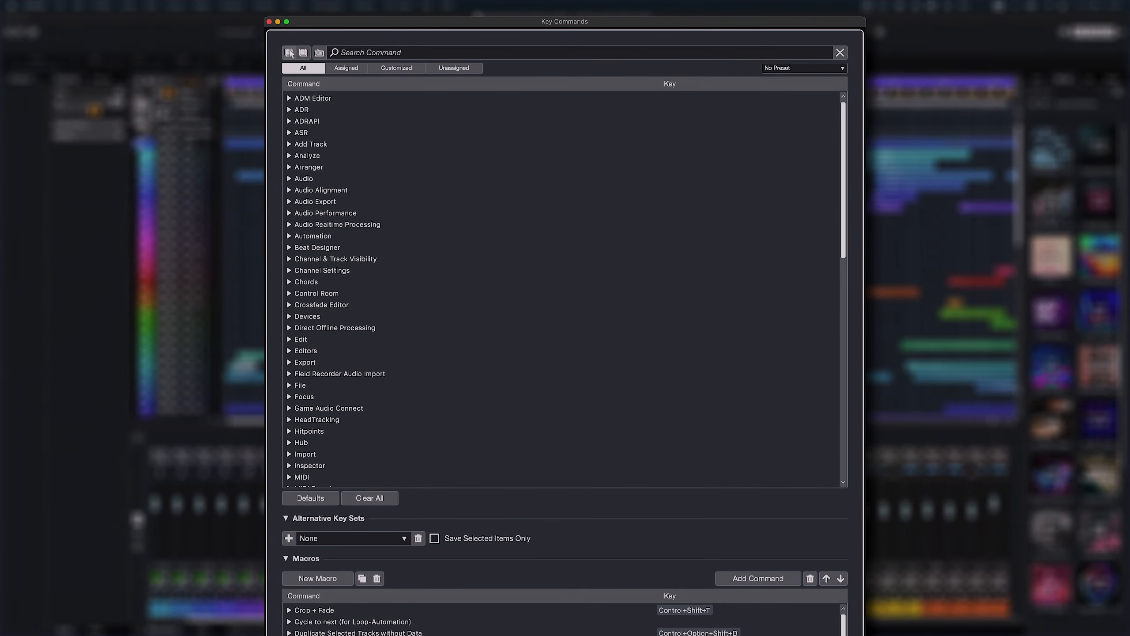
Browse the full command list, and filter it to unassigned, customized and assigned commands
{"action": "scroll", "coordinate": [465, 172], "scroll_direction": "down", "scroll_amount": 20}
{"action": "scroll", "coordinate": [466, 172], "scroll_direction": "up", "scroll_amount": 20}
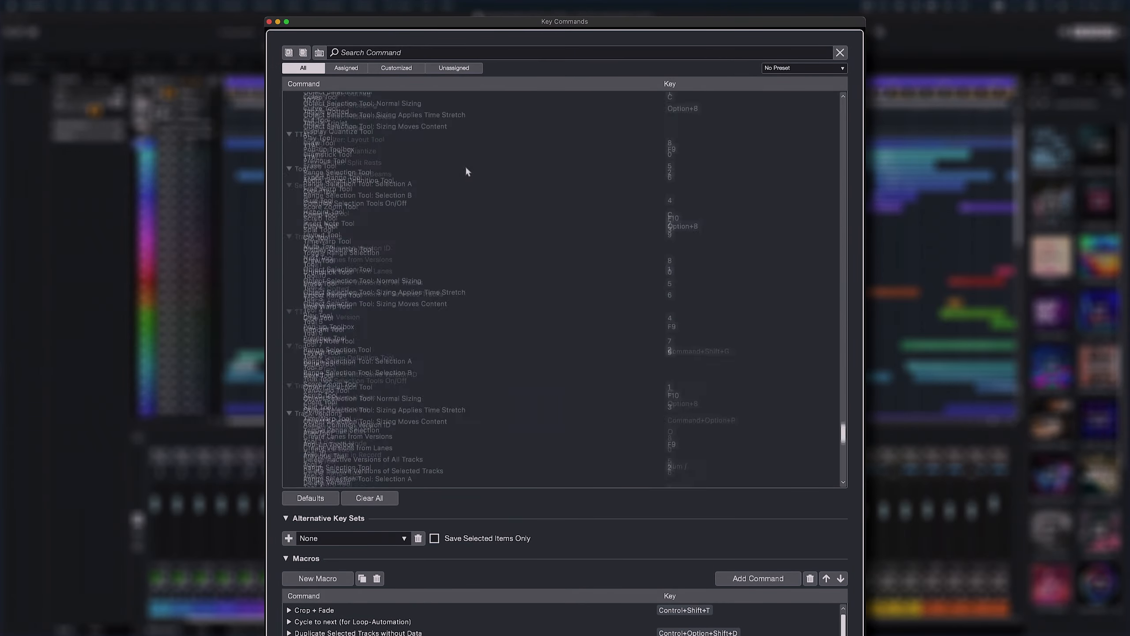
{"action": "left_click", "coordinate": [438, 67]}
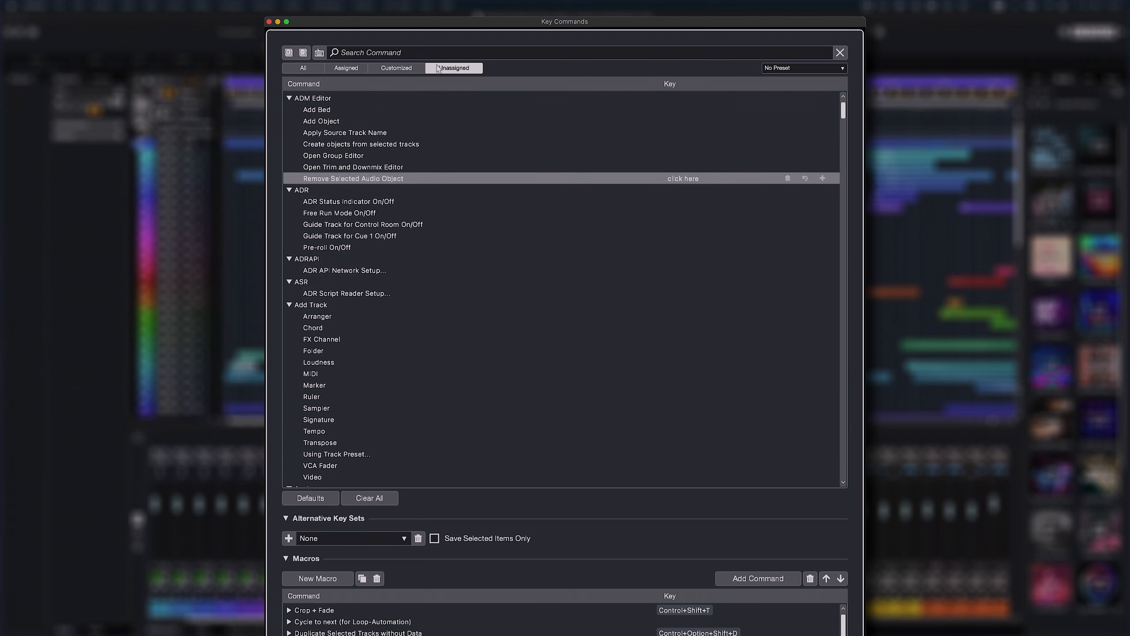
{"action": "left_click", "coordinate": [397, 68]}
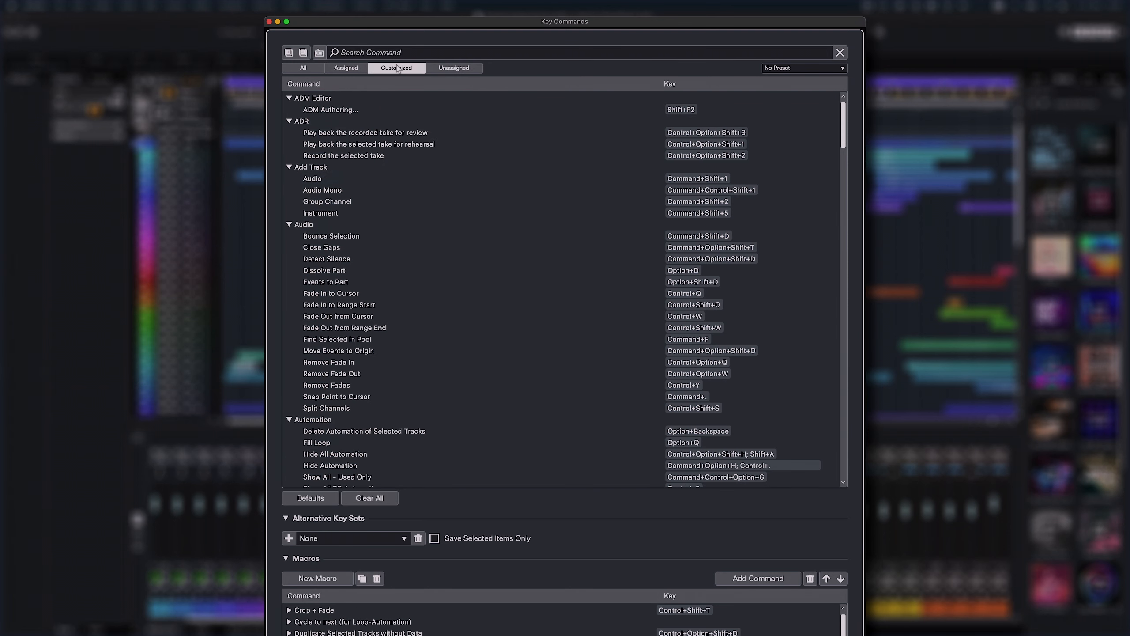
Search all commands for "Show only" and assign Option+1 to Agents: Show Only Selected Channels/Tracks
{"action": "left_click", "coordinate": [390, 50]}
{"action": "type", "text": "Show"}
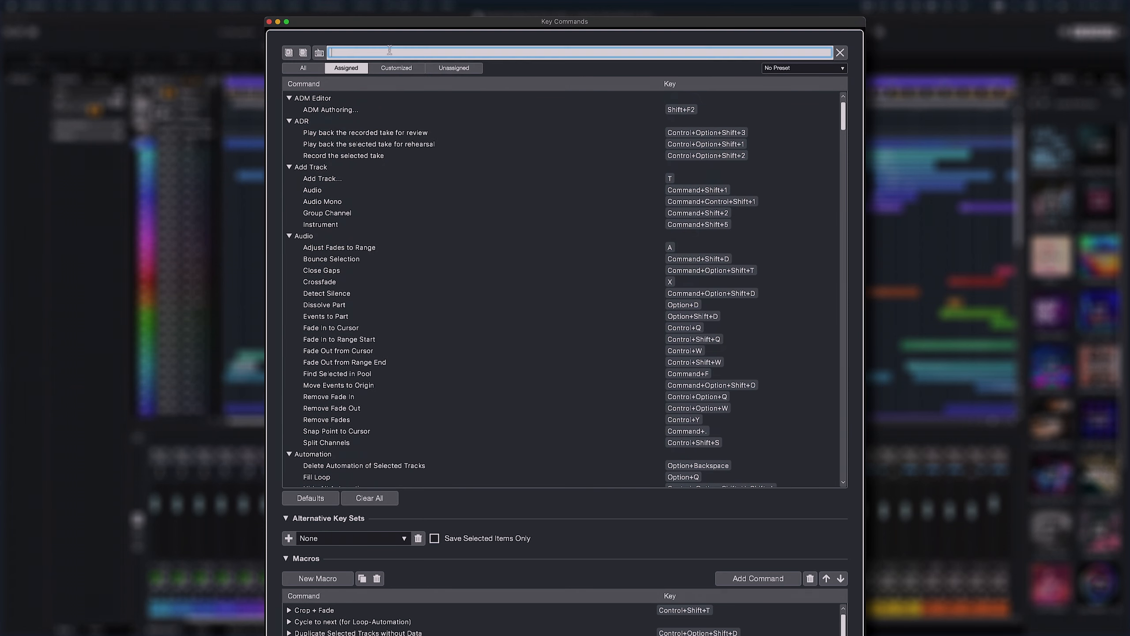
{"action": "type", "text": " only"}
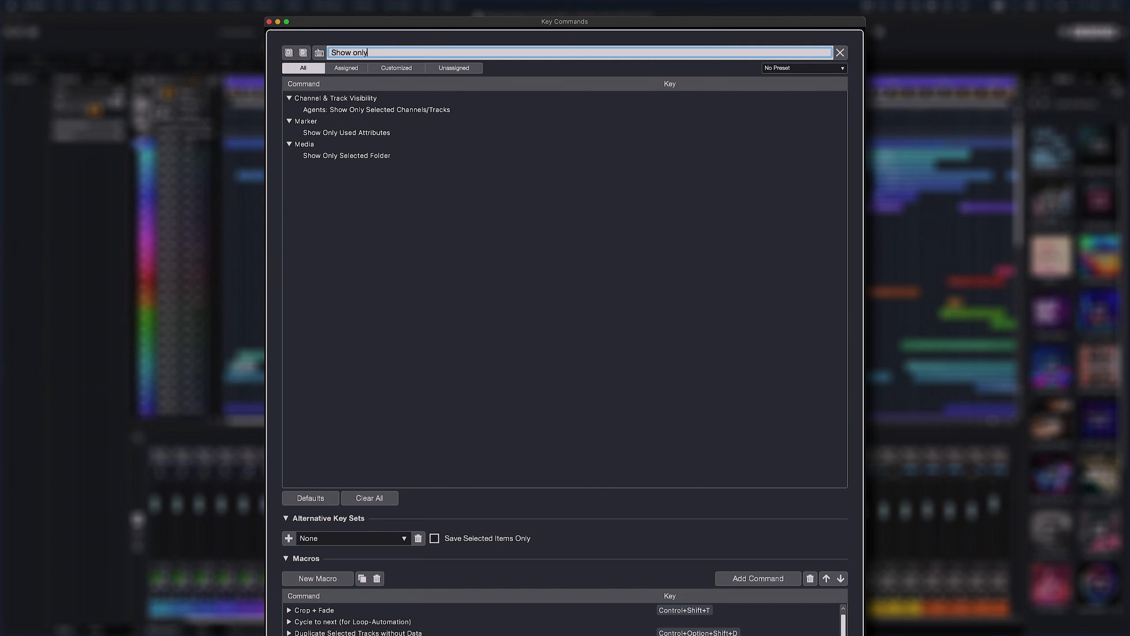
{"action": "left_click", "coordinate": [414, 111]}
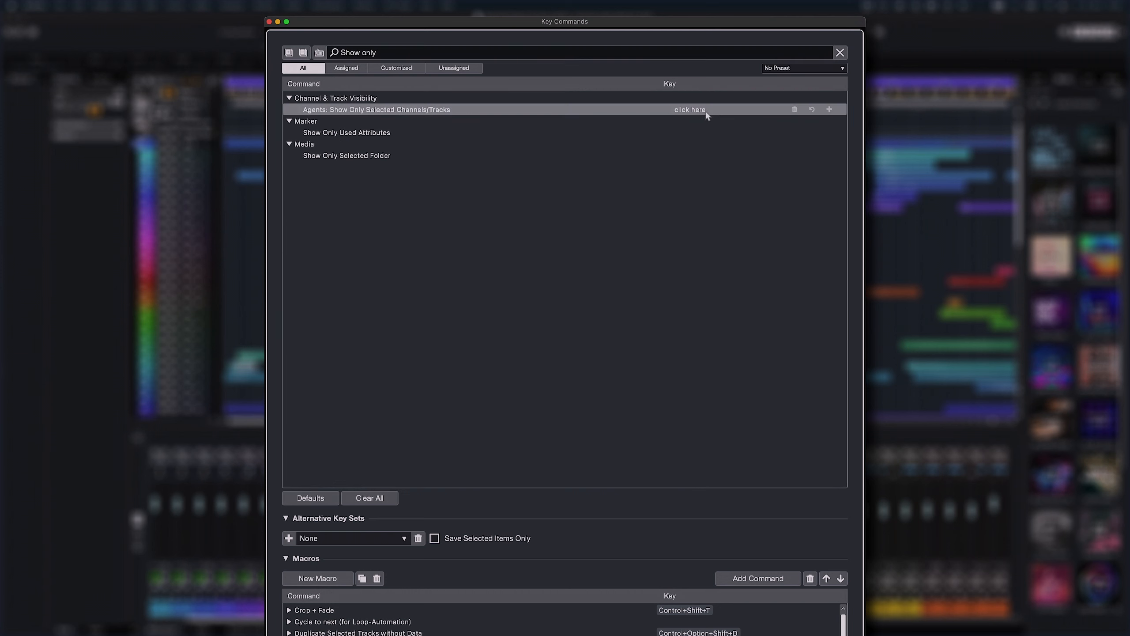
{"action": "key", "text": "alt"}
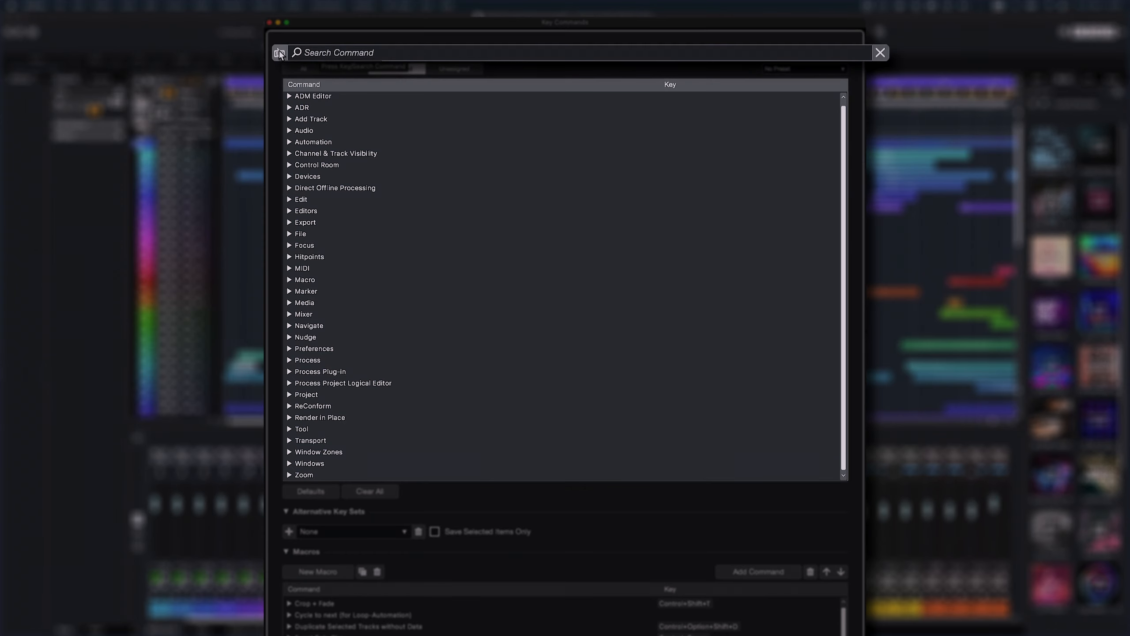
Look up the commands assigned to Option+Shift+1, Control+Shift+1, Option+Q, H and G with the key-based search
{"action": "left_click", "coordinate": [279, 54]}
{"action": "key", "text": "alt+shift+1"}
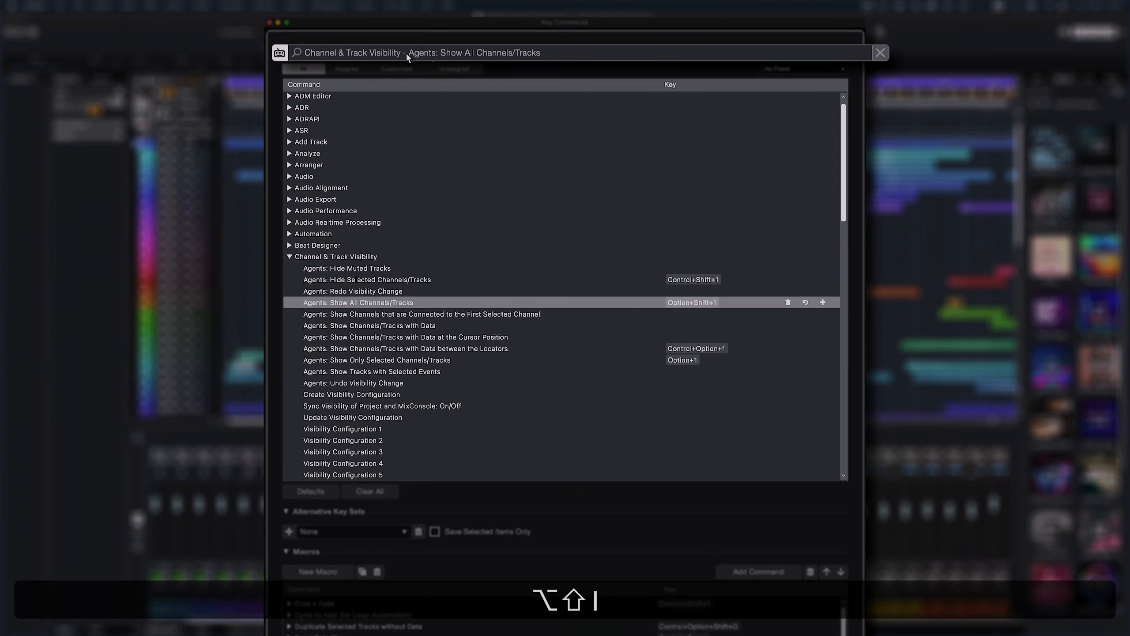
{"action": "key", "text": "ctrl+shift+1"}
{"action": "key", "text": "alt+q"}
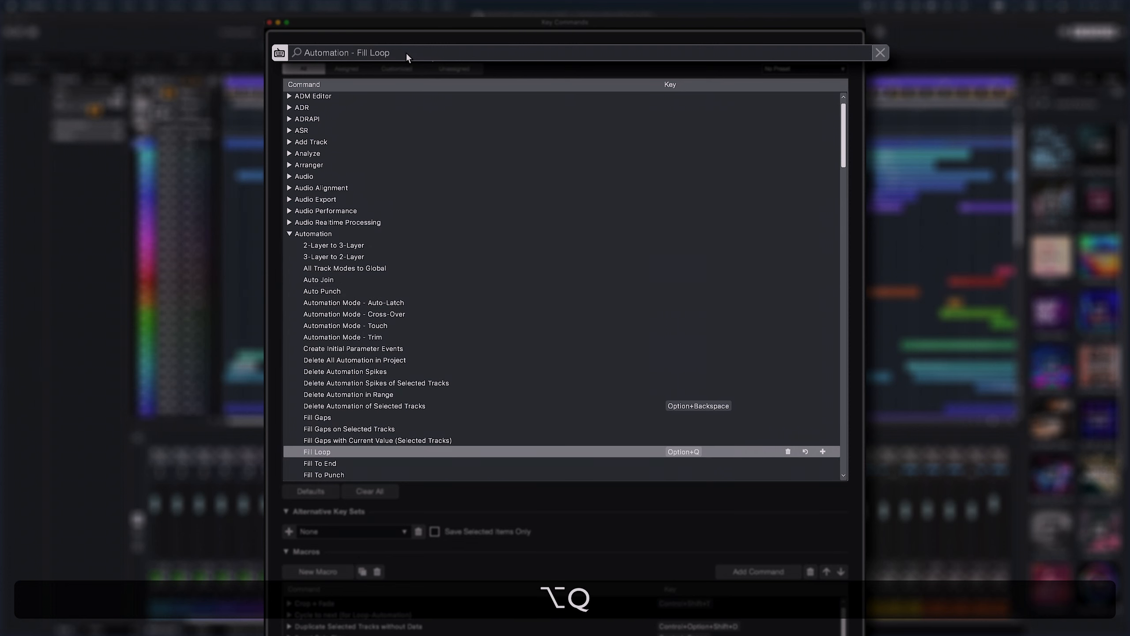
{"action": "key", "text": "h"}
{"action": "key", "text": "g"}
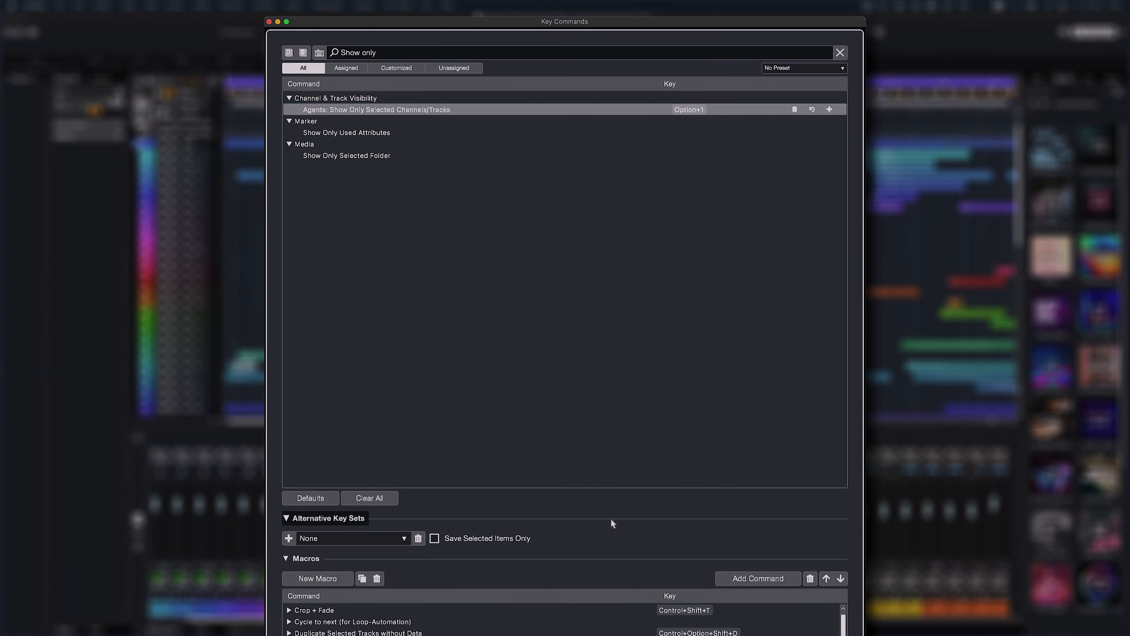
Enlarge the macro list, assign Command+Option+Shift+R to the Reverse and Adjust Snappoint macro, and shrink the list again
{"action": "left_click_drag", "start_coordinate": [611, 520], "coordinate": [592, 106]}
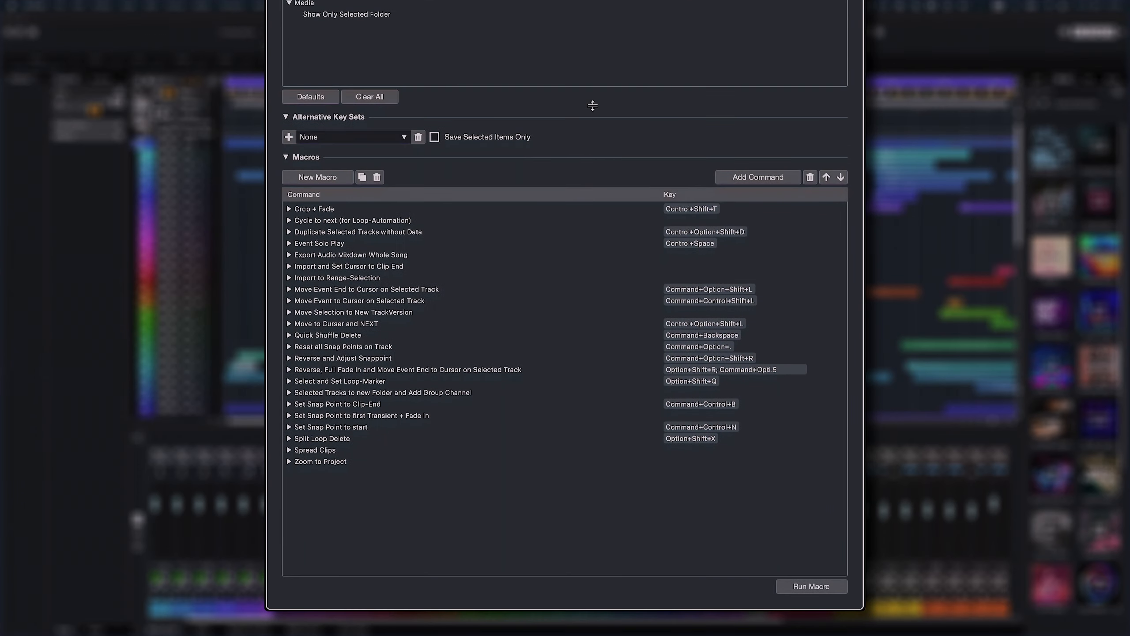
{"action": "left_click", "coordinate": [289, 358]}
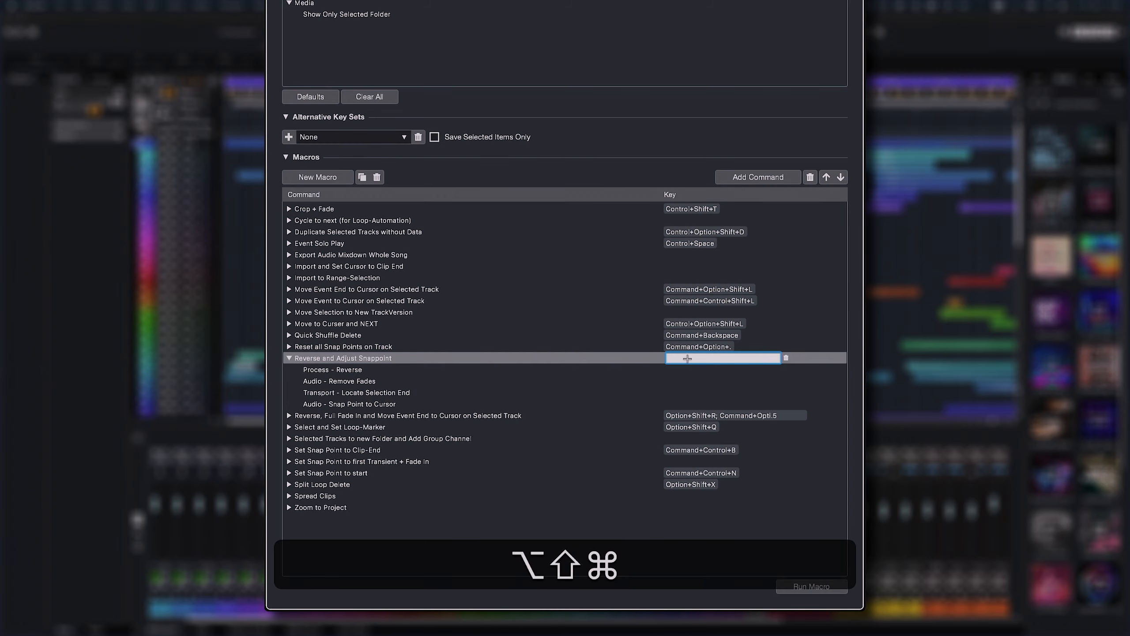
{"action": "key", "text": "alt+shift+super+r"}
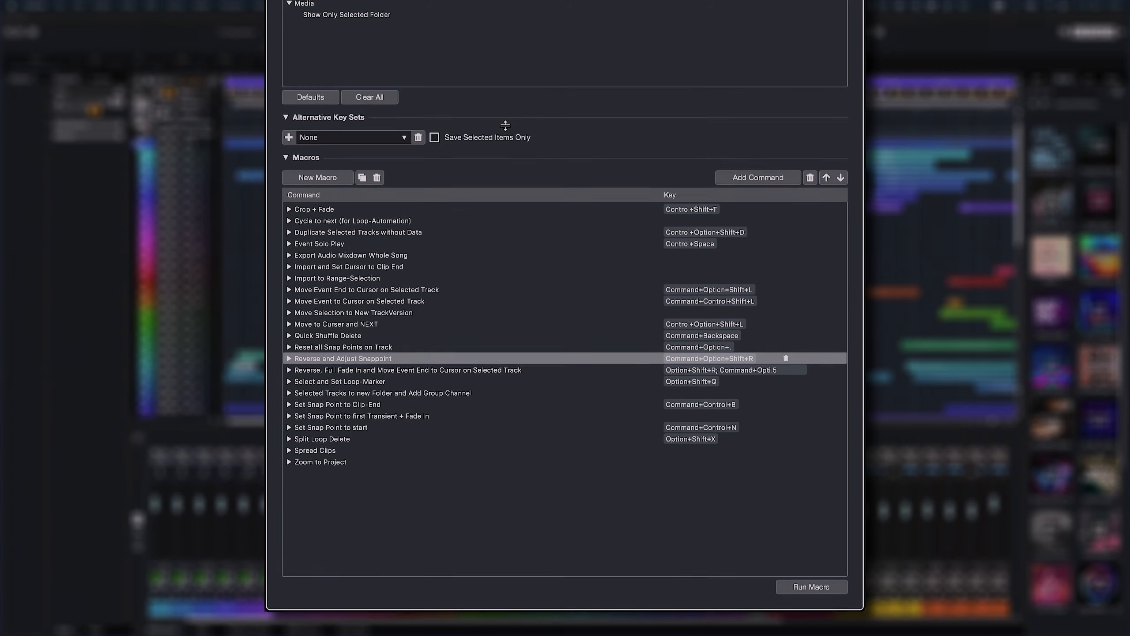
{"action": "left_click_drag", "start_coordinate": [505, 127], "coordinate": [527, 309]}
Search the commands for "rename", "active track" and "range t", and close the Key Commands window
{"action": "left_click", "coordinate": [399, 57]}
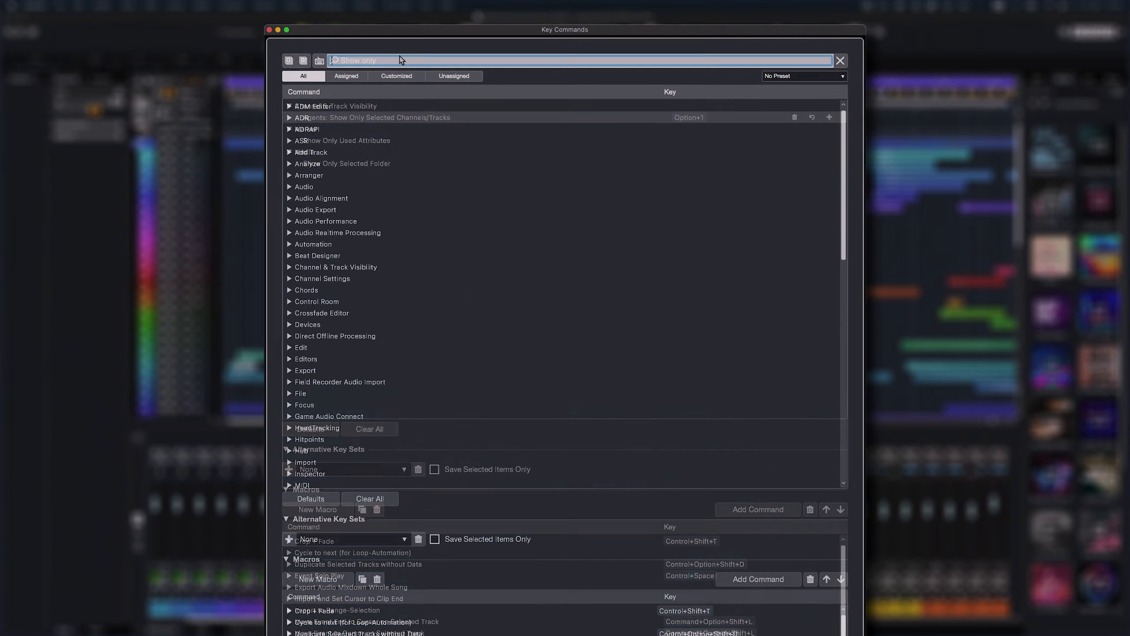
{"action": "type", "text": "rename"}
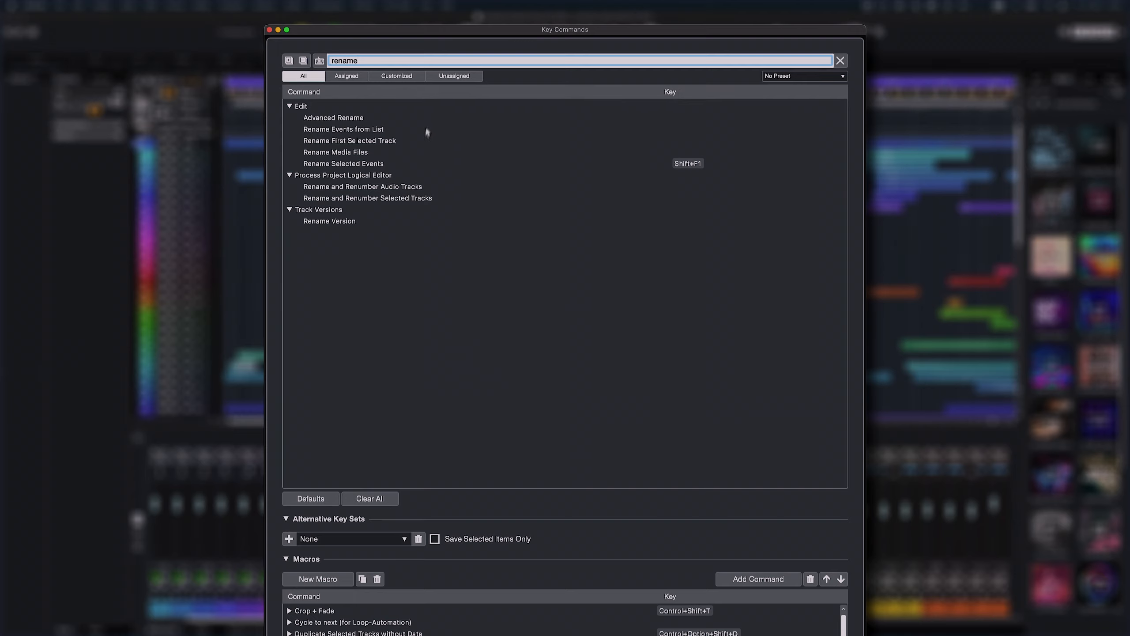
{"action": "left_click", "coordinate": [413, 165]}
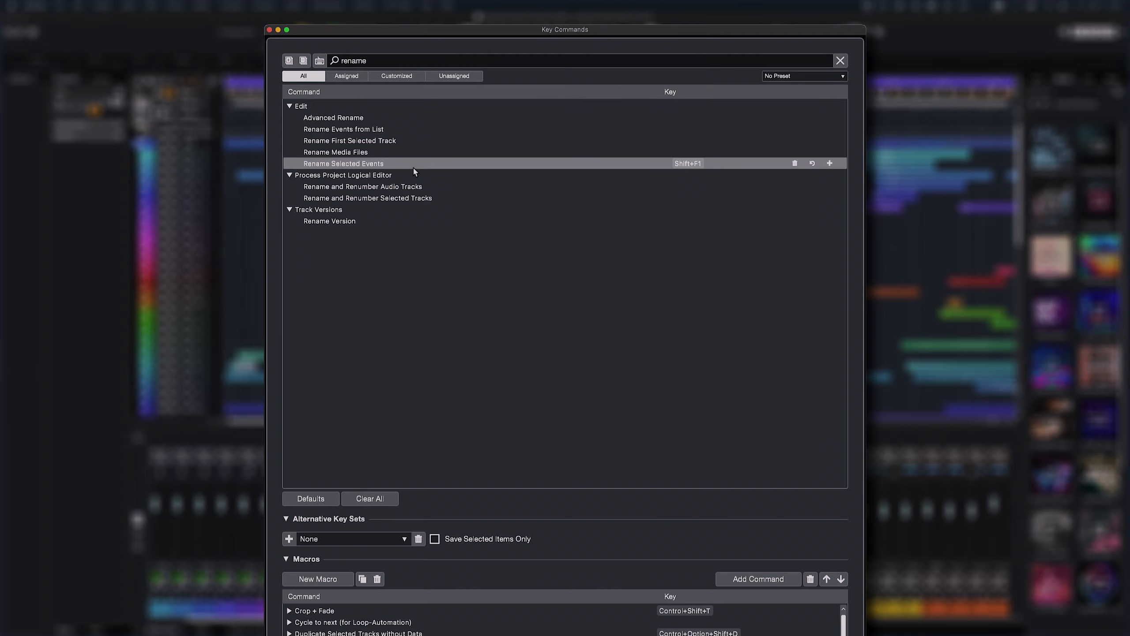
{"action": "type", "text": "active track"}
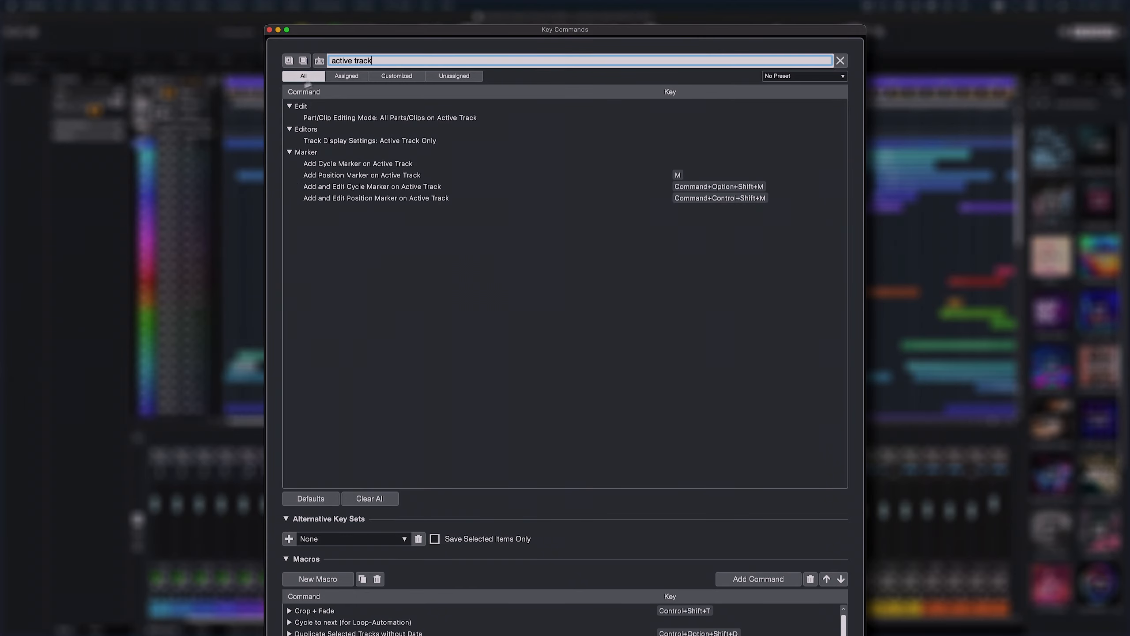
{"action": "type", "text": "range t"}
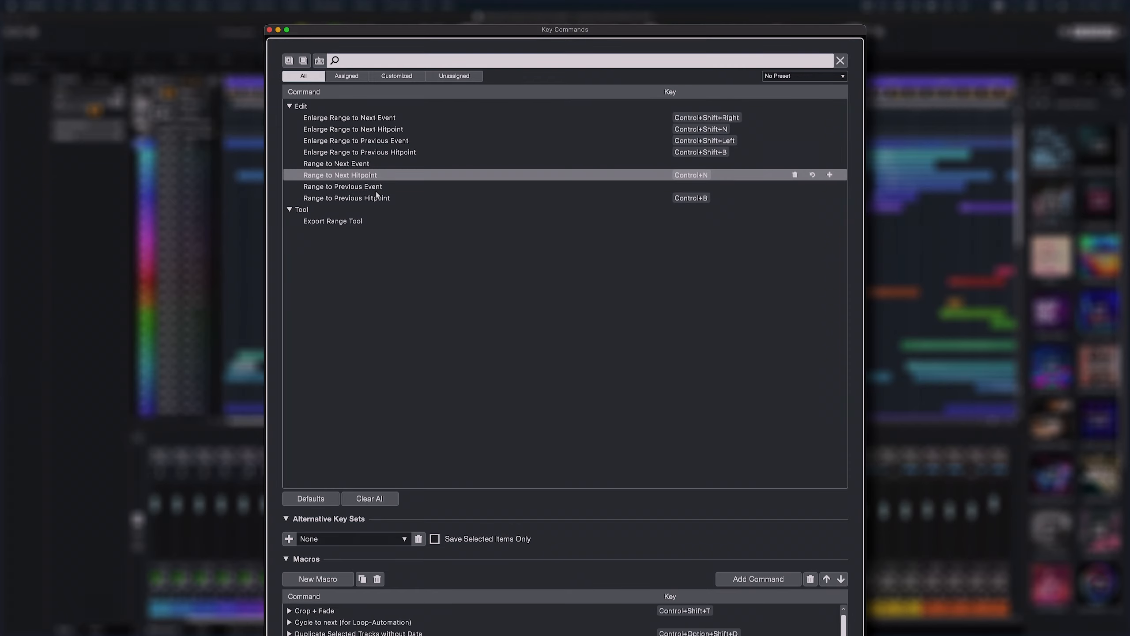
{"action": "left_click", "coordinate": [377, 198]}
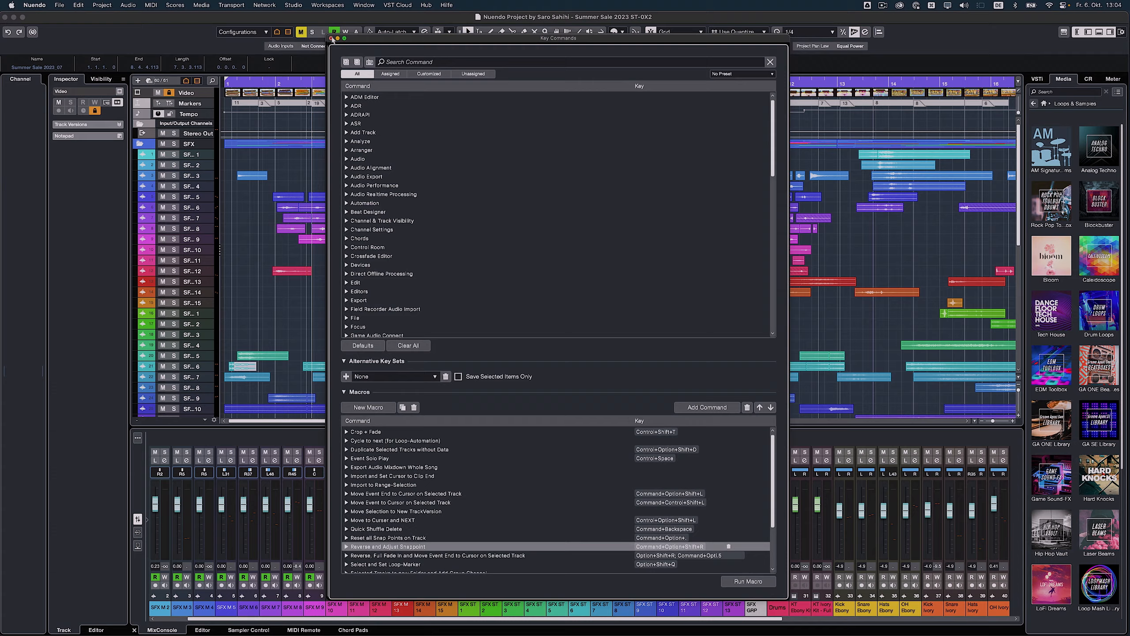
{"action": "left_click", "coordinate": [269, 27]}
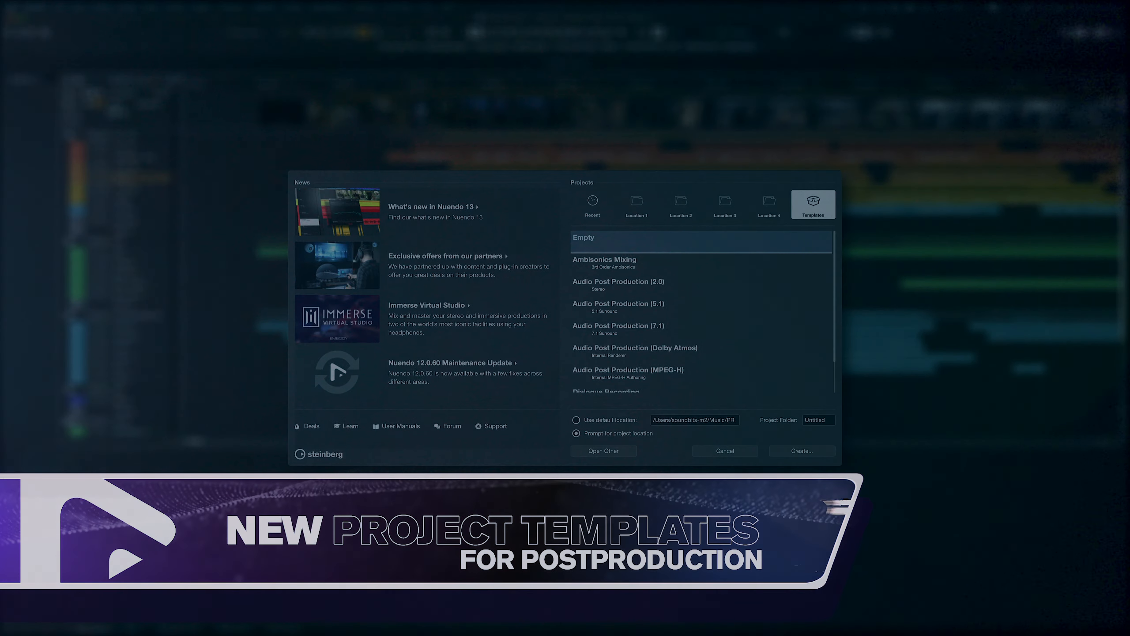
Select the Ambisonics Mixing template from the project templates
{"action": "left_click", "coordinate": [604, 262]}
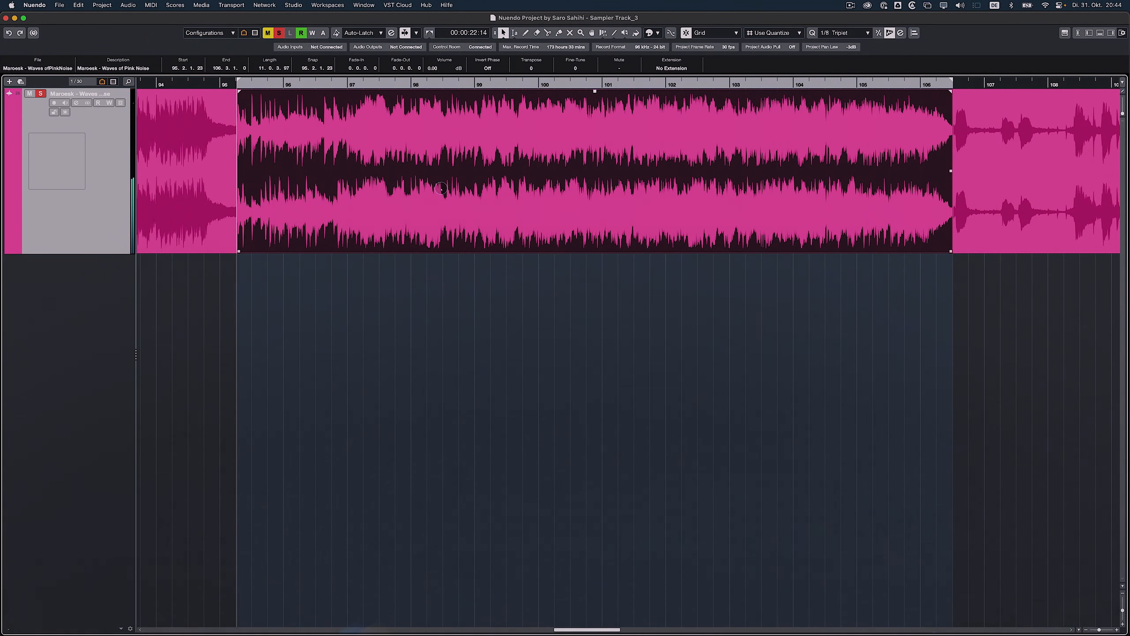
Apply the SpectraLayers extension to the selected audio event and unmix its vocals with the Gesang function
{"action": "right_click", "coordinate": [441, 188]}
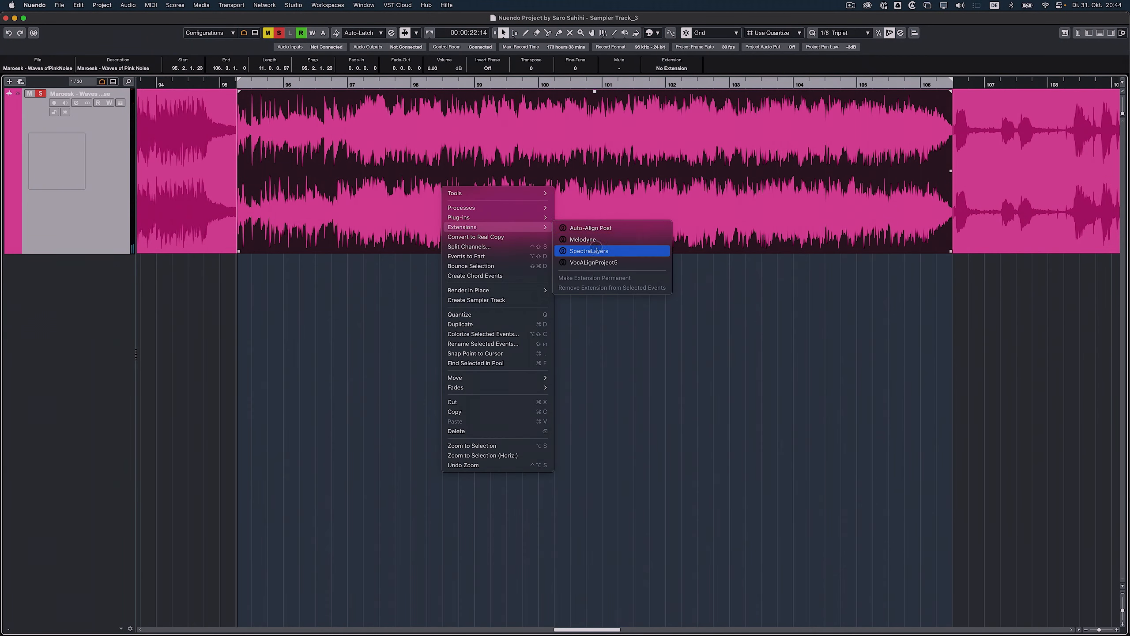
{"action": "left_click", "coordinate": [596, 248]}
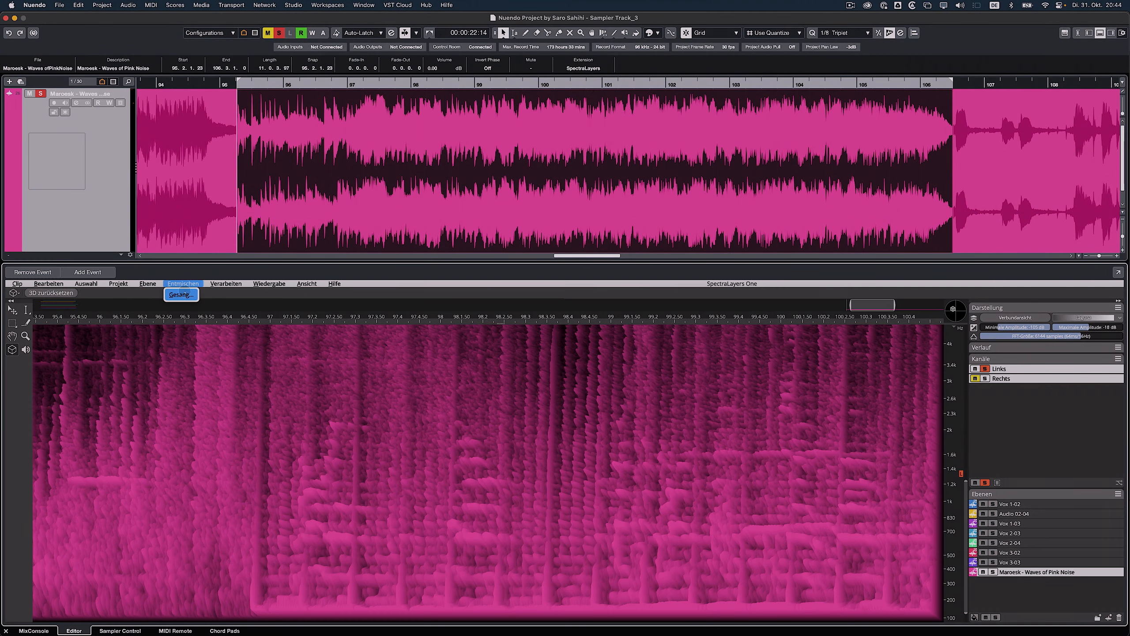
{"action": "left_click", "coordinate": [181, 295]}
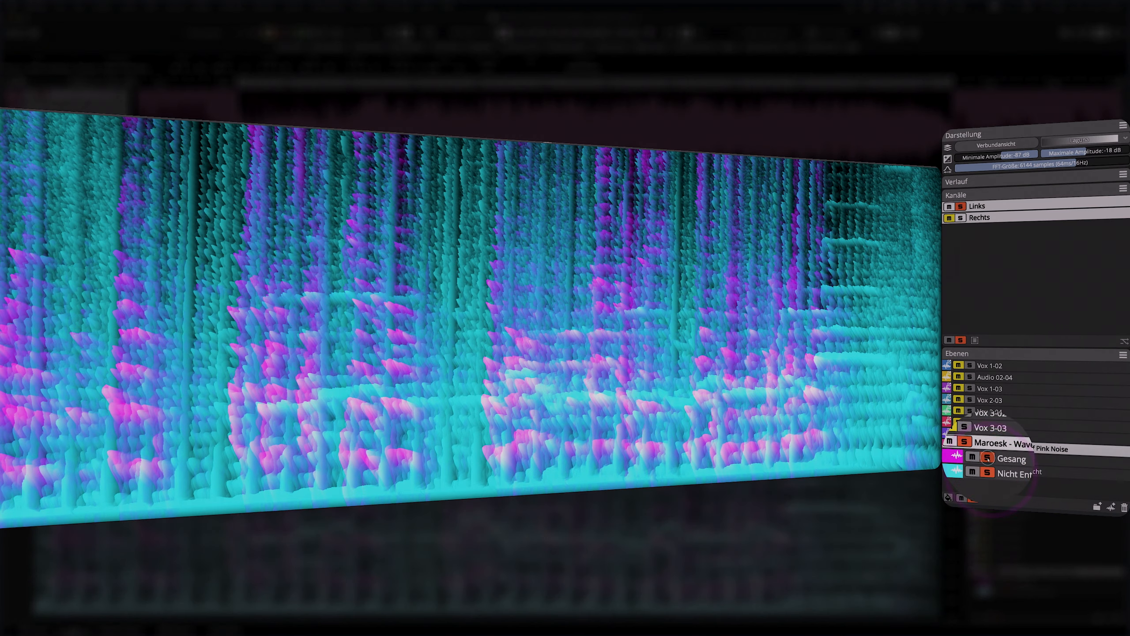
Compare the Gesang and Nicht Entmischt layers by soloing each in turn, ending with only Gesang soloed
{"action": "left_click", "coordinate": [974, 469]}
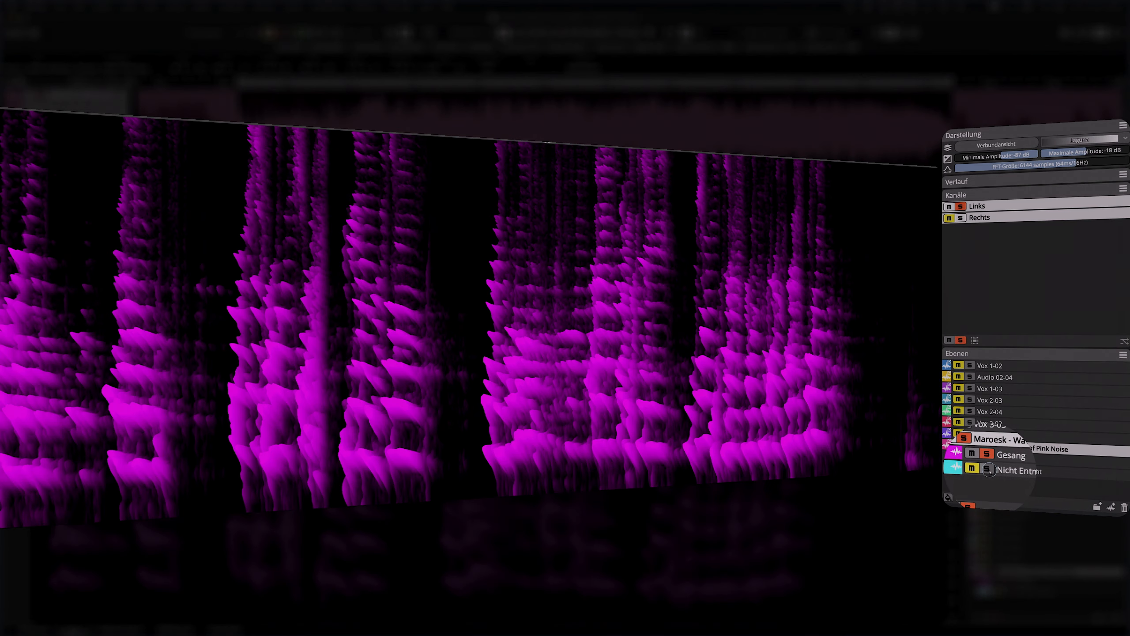
{"action": "left_click", "coordinate": [987, 470]}
{"action": "left_click", "coordinate": [987, 458]}
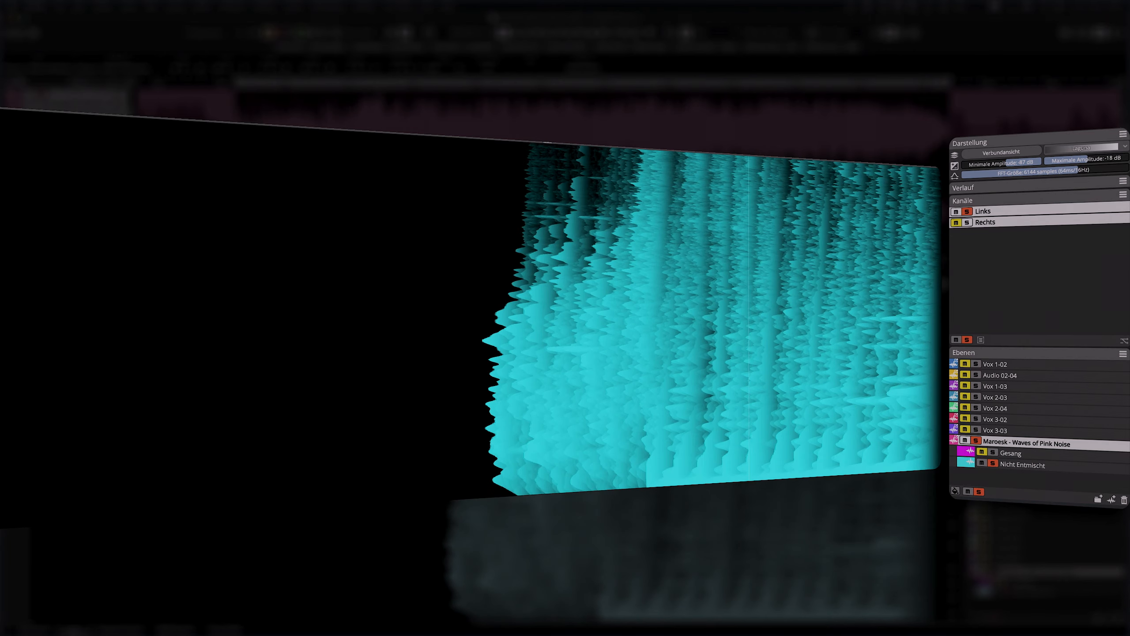
{"action": "left_click", "coordinate": [992, 453]}
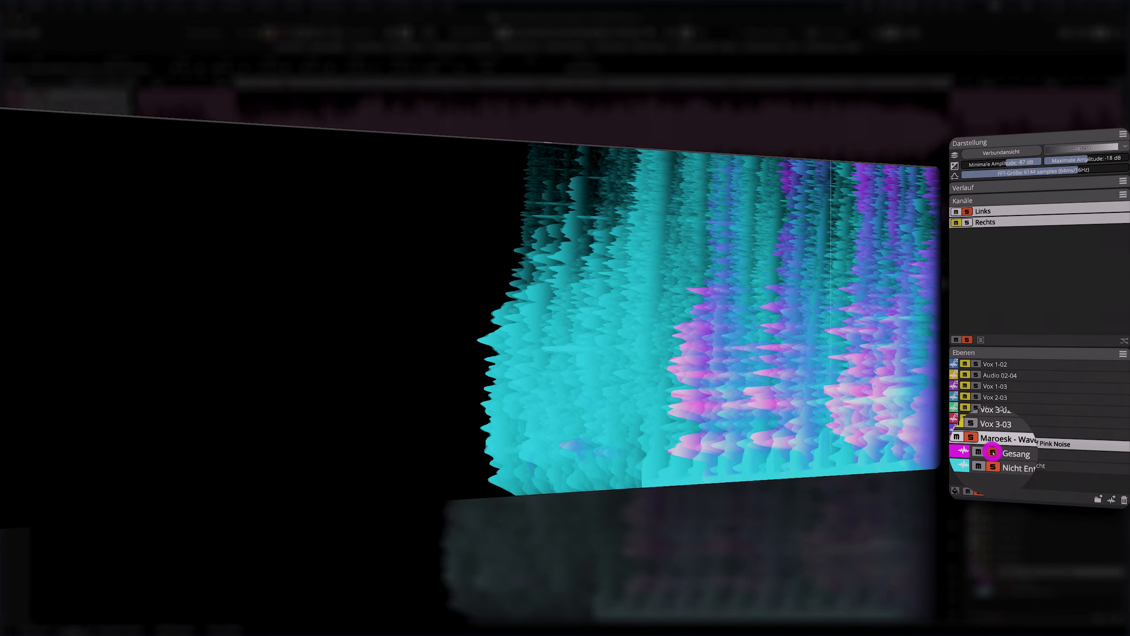
{"action": "left_click", "coordinate": [992, 463]}
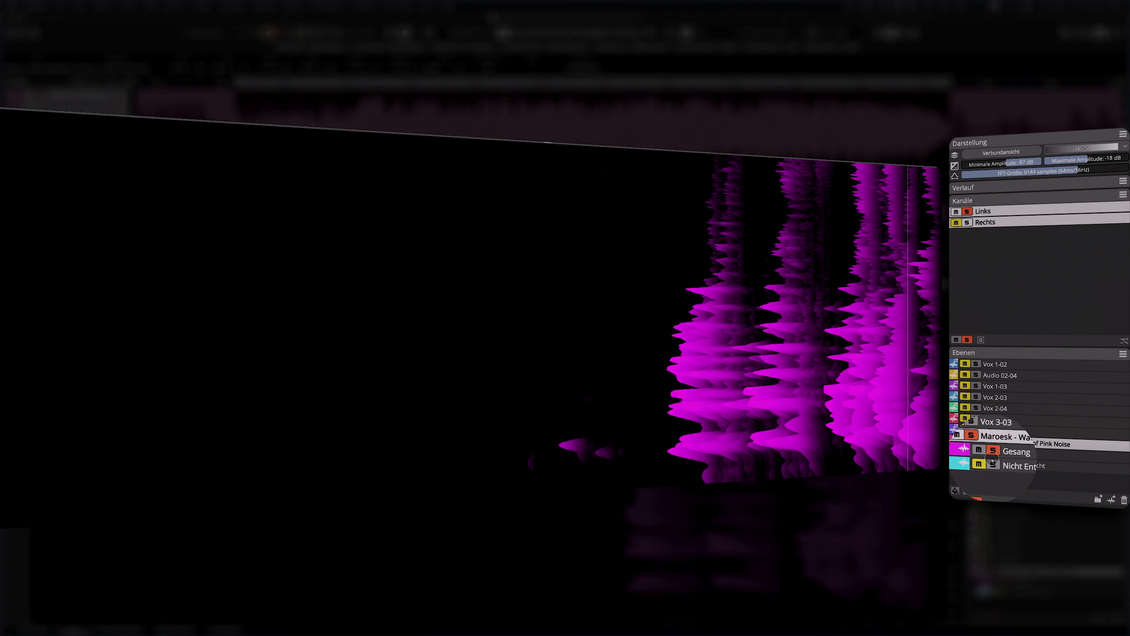